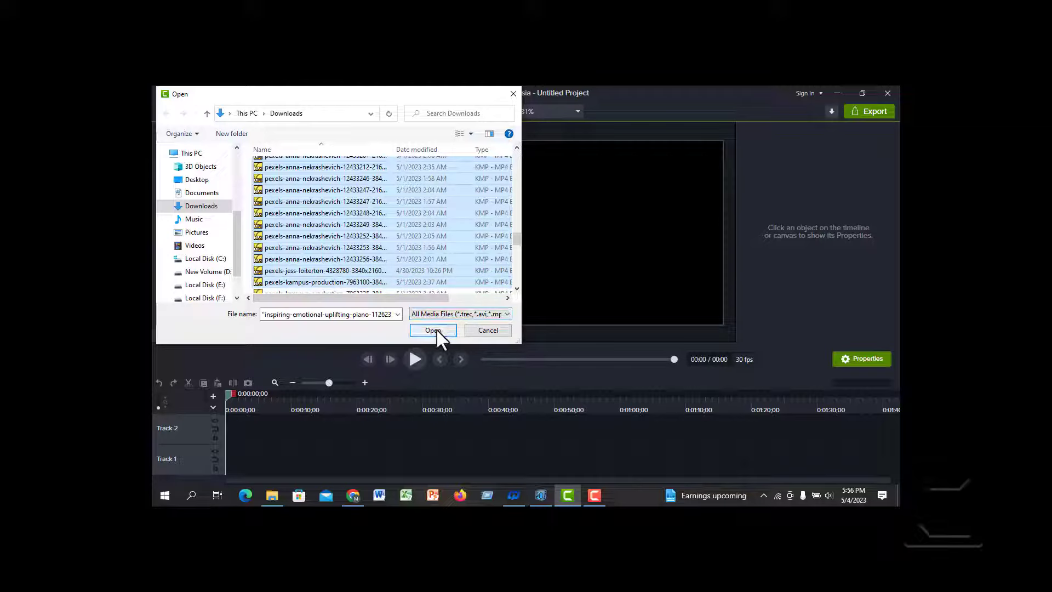
Import the selected media files from Downloads and place the kitchen cooking video on Track 1, starting at about 17 seconds
click(436, 330)
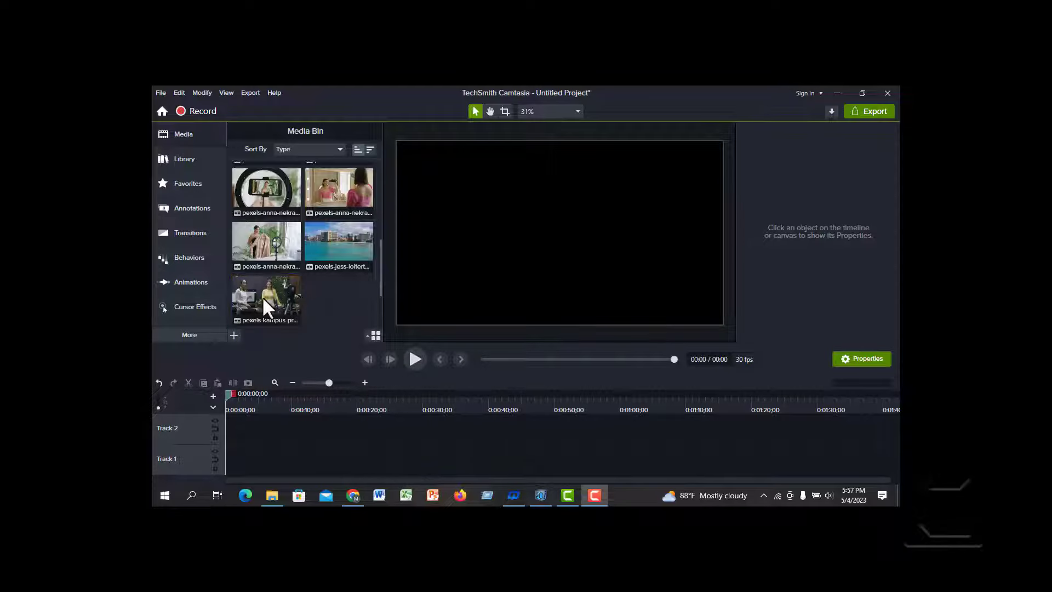
drag(283, 334, 336, 465)
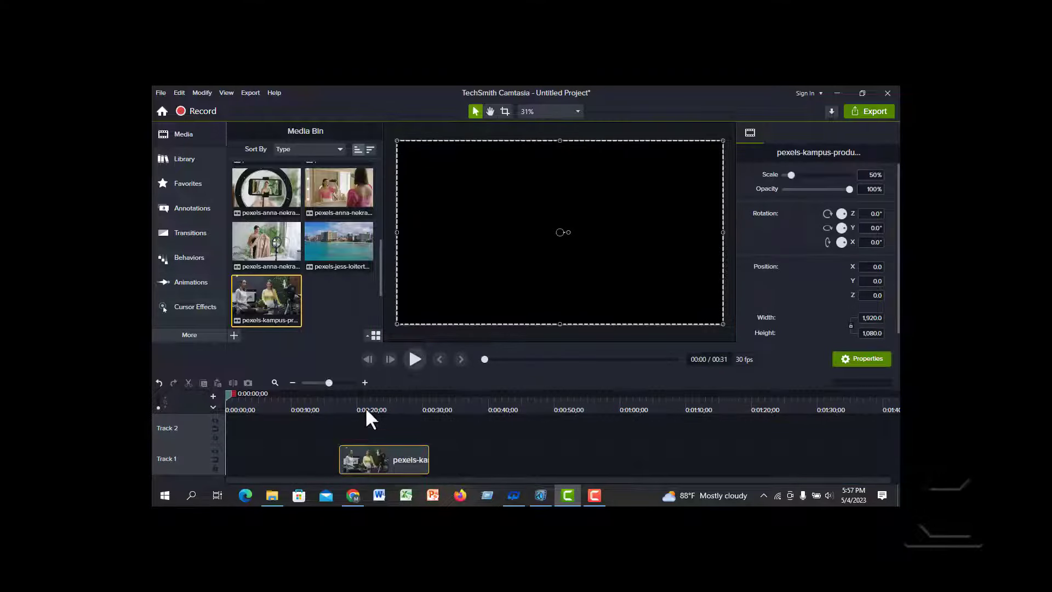
Split the cooking clip on Track 1 at 0:00:20;13
drag(228, 395, 340, 401)
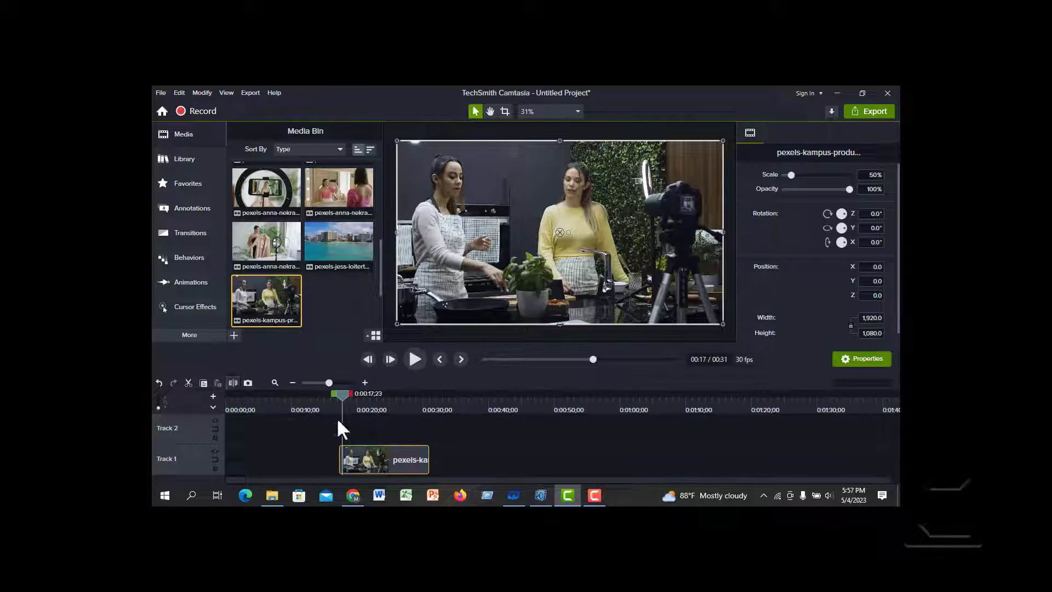
drag(343, 399, 347, 400)
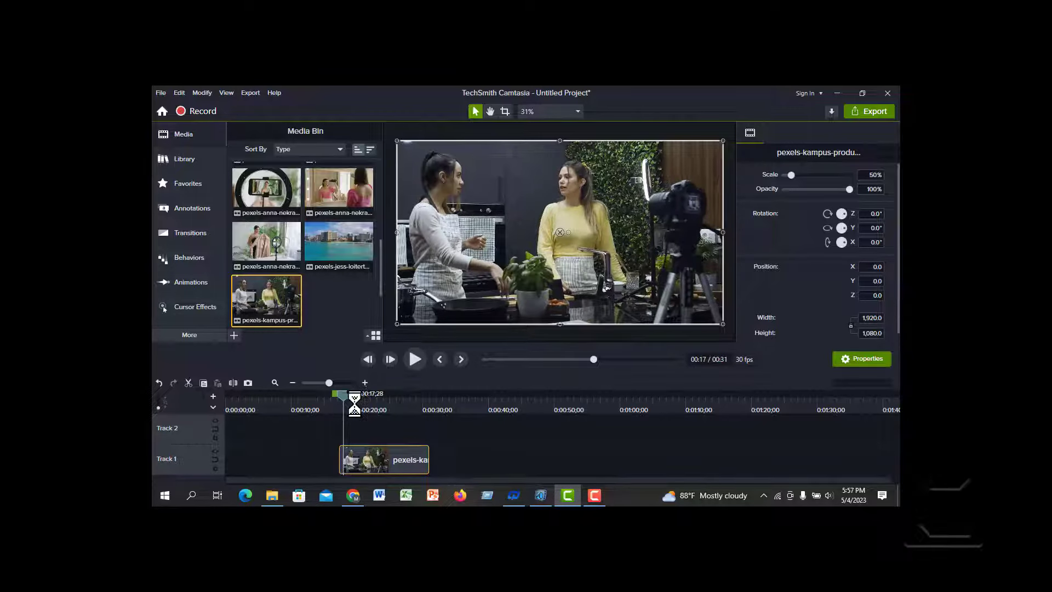
click(359, 406)
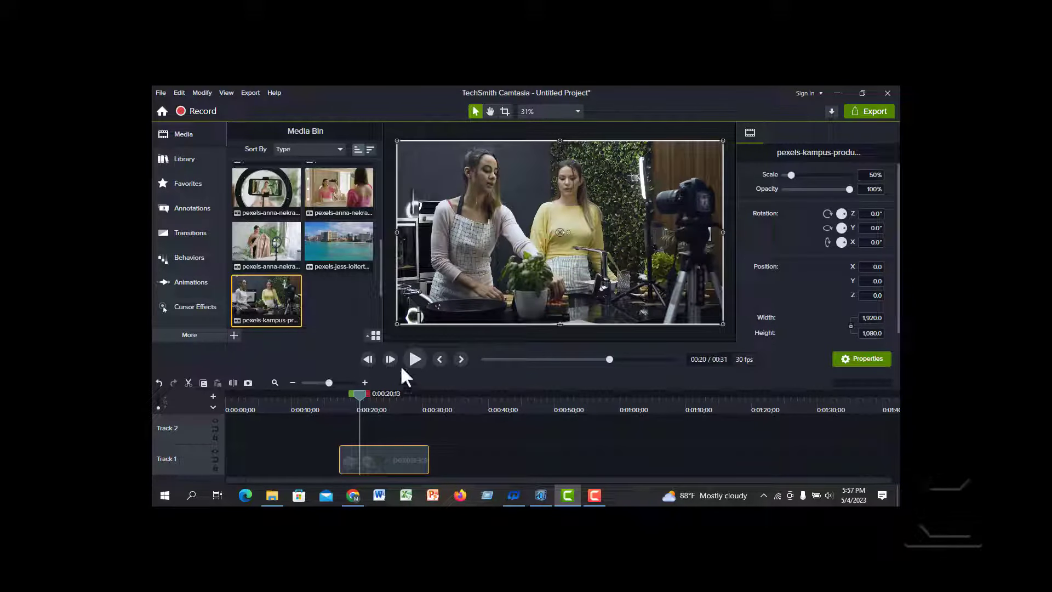
click(233, 382)
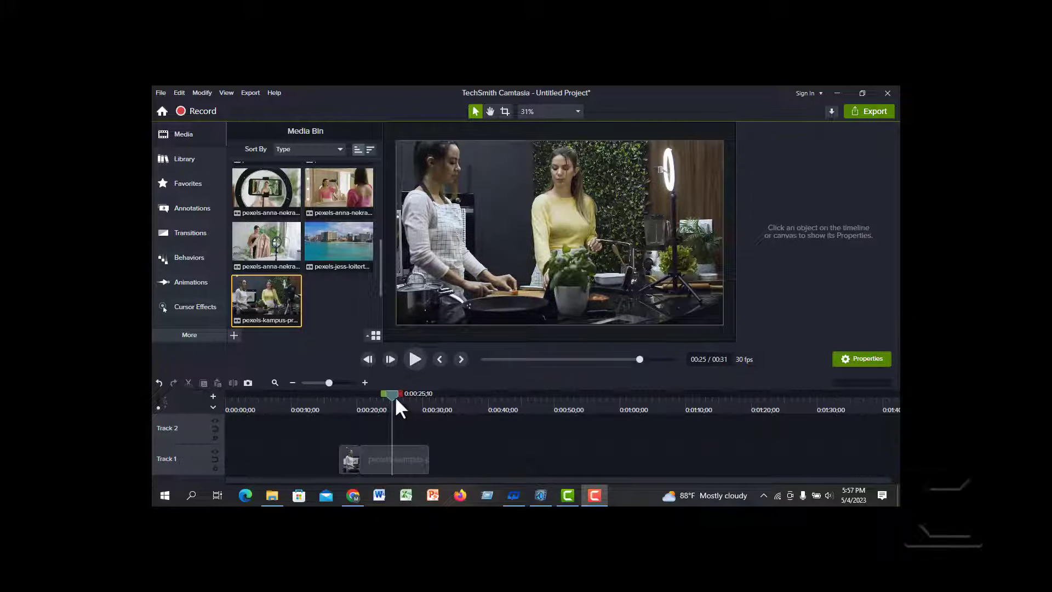
Split the second piece of the cooking clip at 0:00:24;17
mouse_move(395, 400)
mouse_down()
mouse_move(371, 399)
mouse_move(391, 408)
mouse_up()
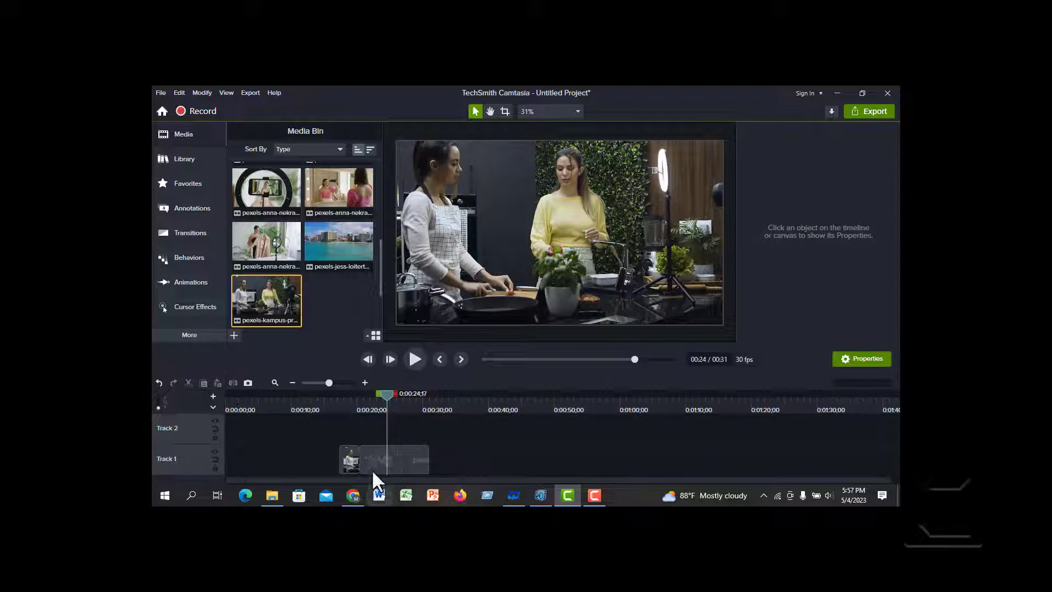
click(375, 455)
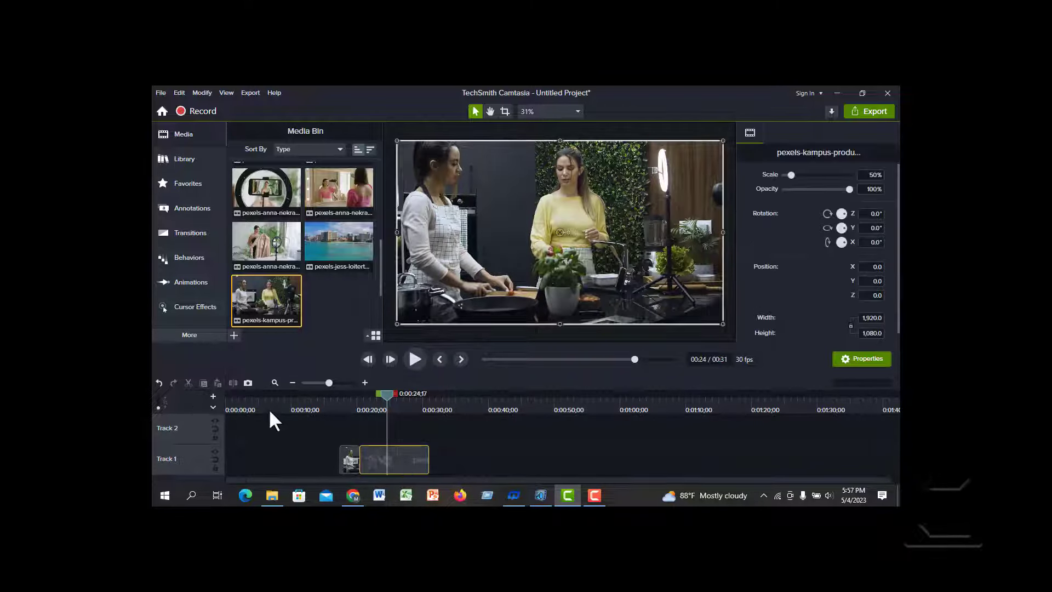
click(232, 383)
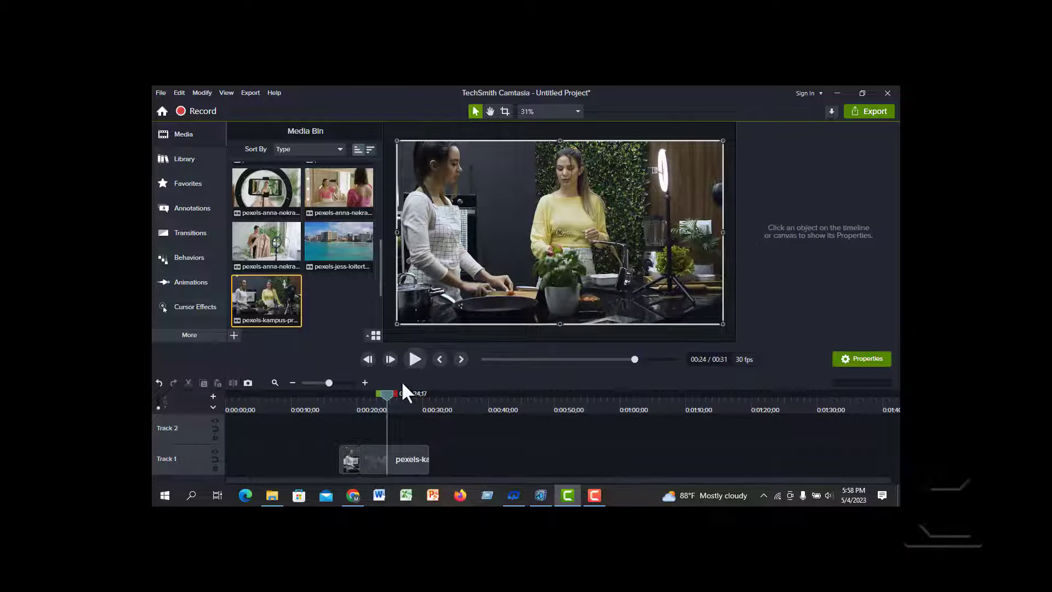
Split the last piece of the cooking clip at 0:00:27;19
drag(388, 392, 408, 396)
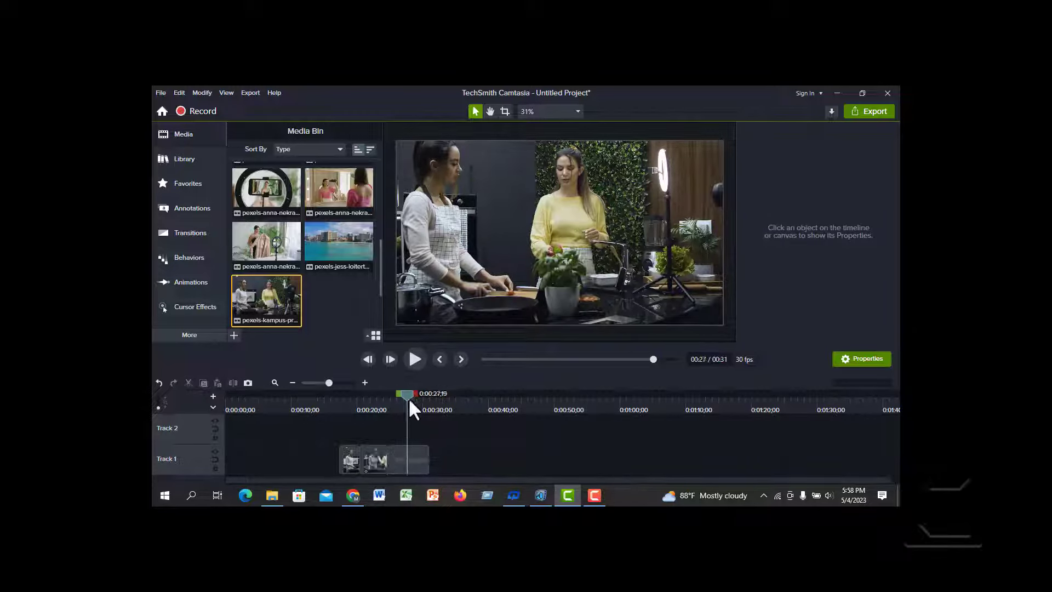
click(402, 461)
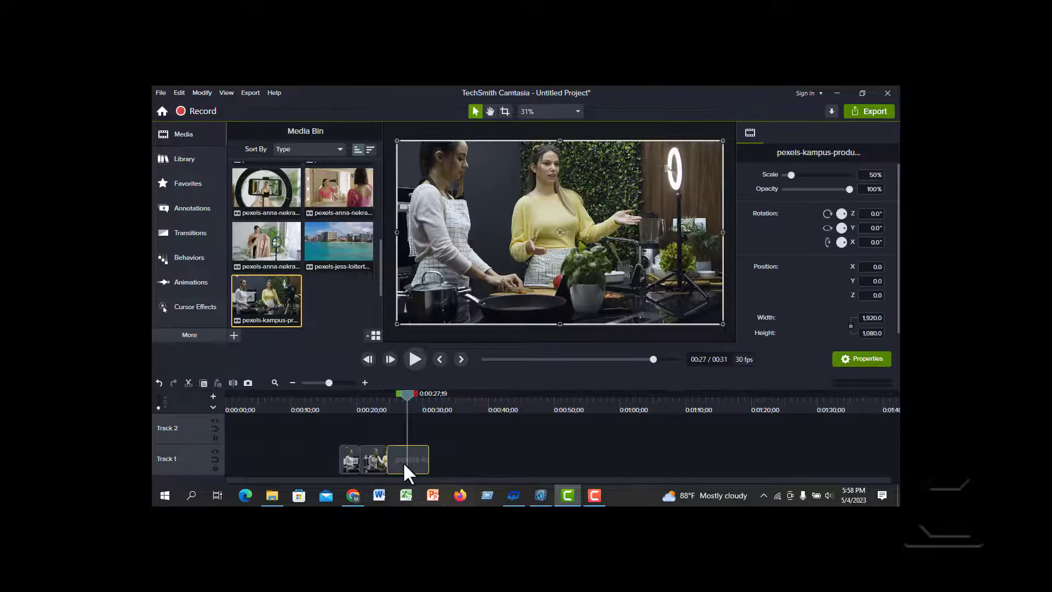
click(233, 382)
click(798, 449)
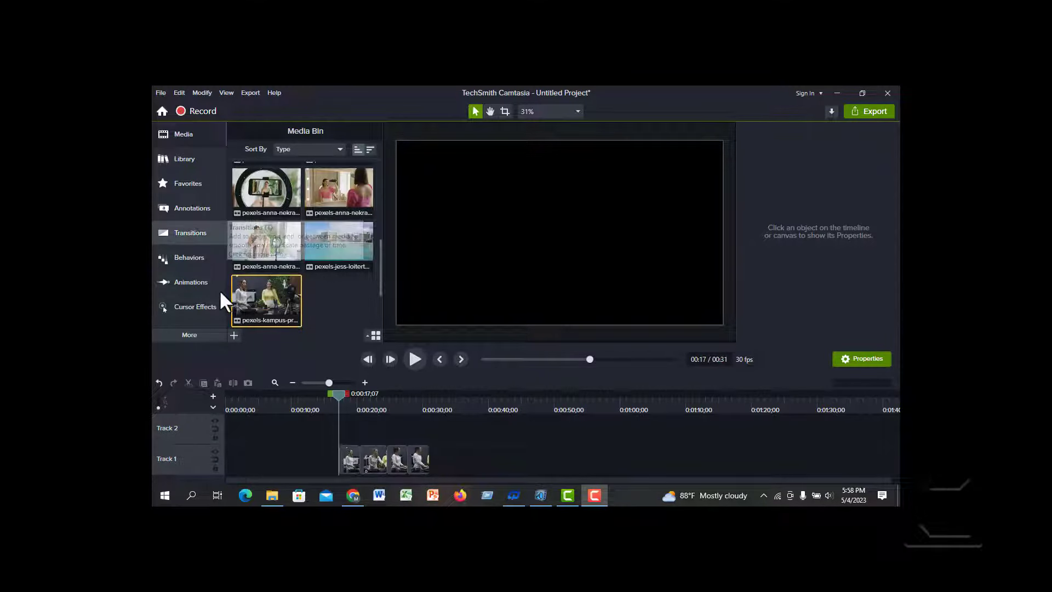
Apply the Card Slide transition to the first cooking piece and Cube rotate to the second
click(354, 462)
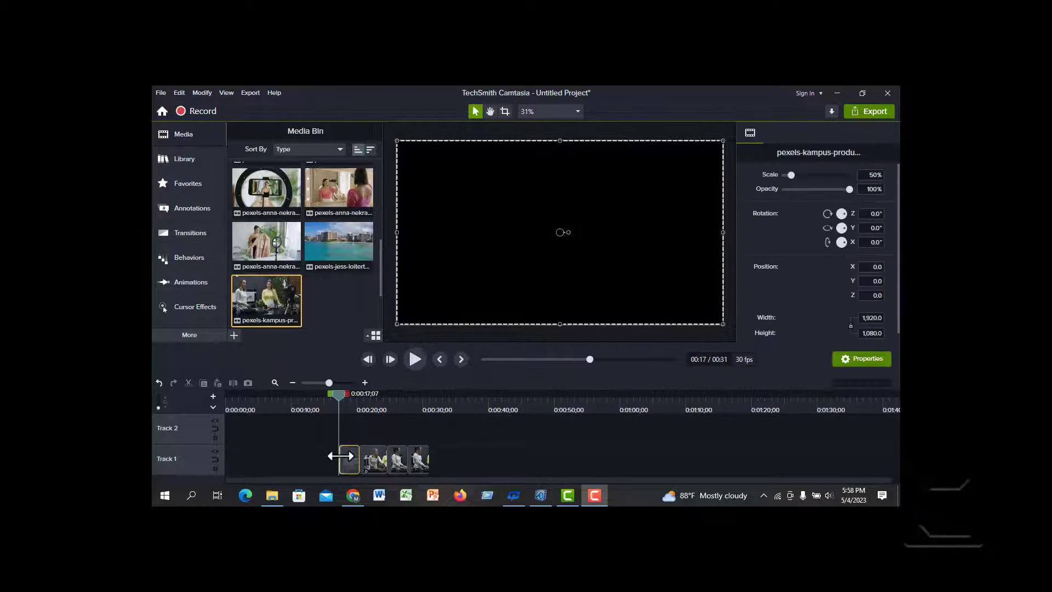
click(203, 210)
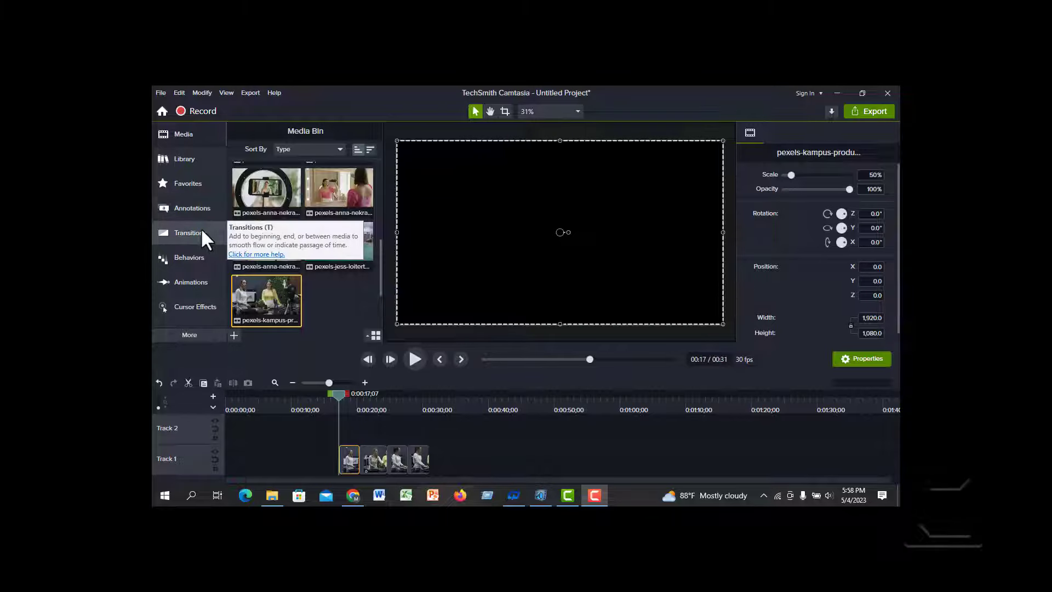
click(201, 229)
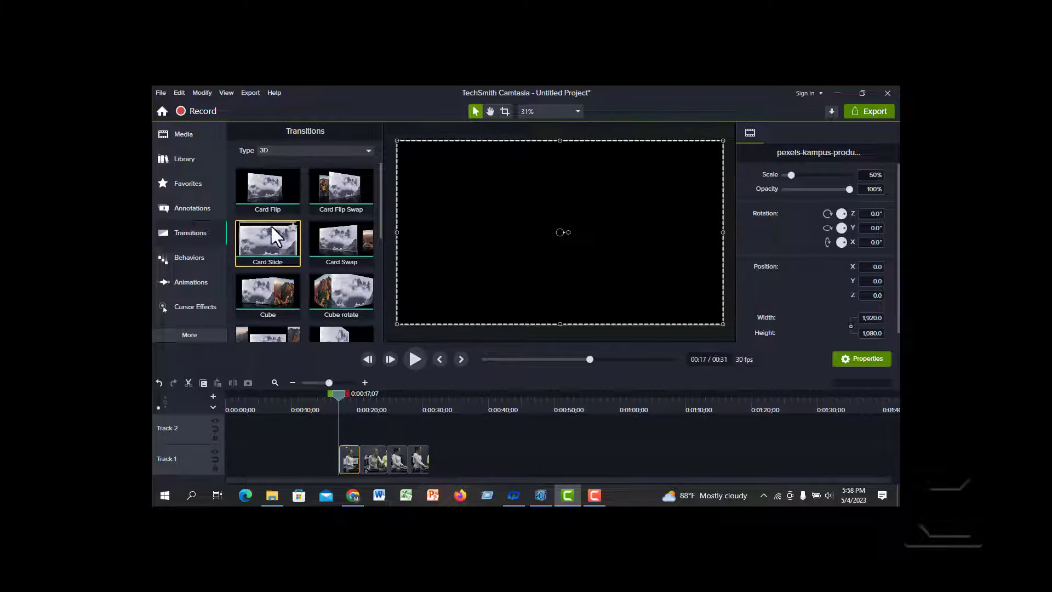
drag(271, 235, 355, 459)
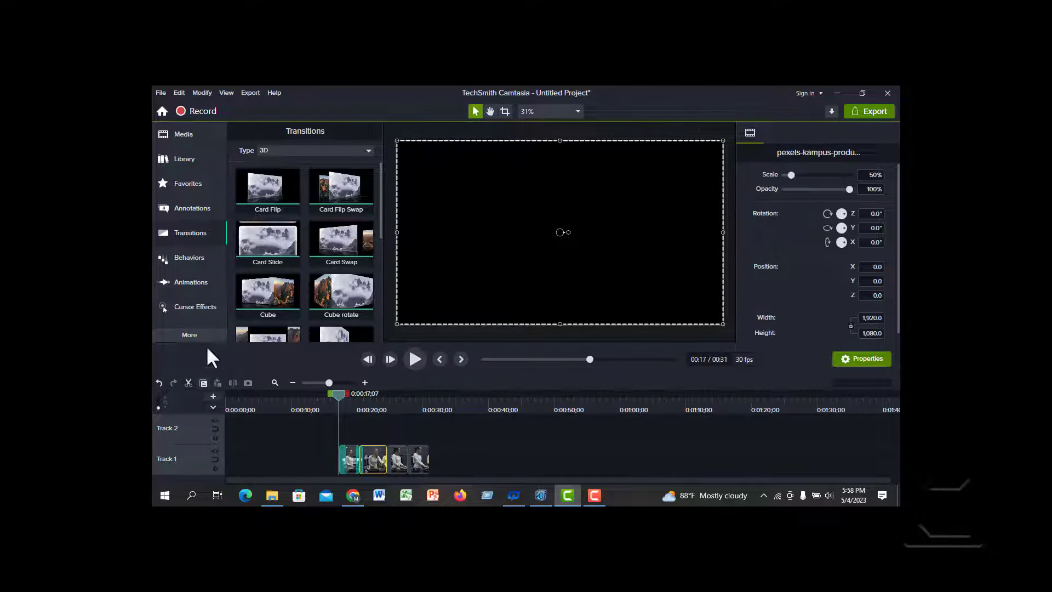
drag(339, 288, 370, 461)
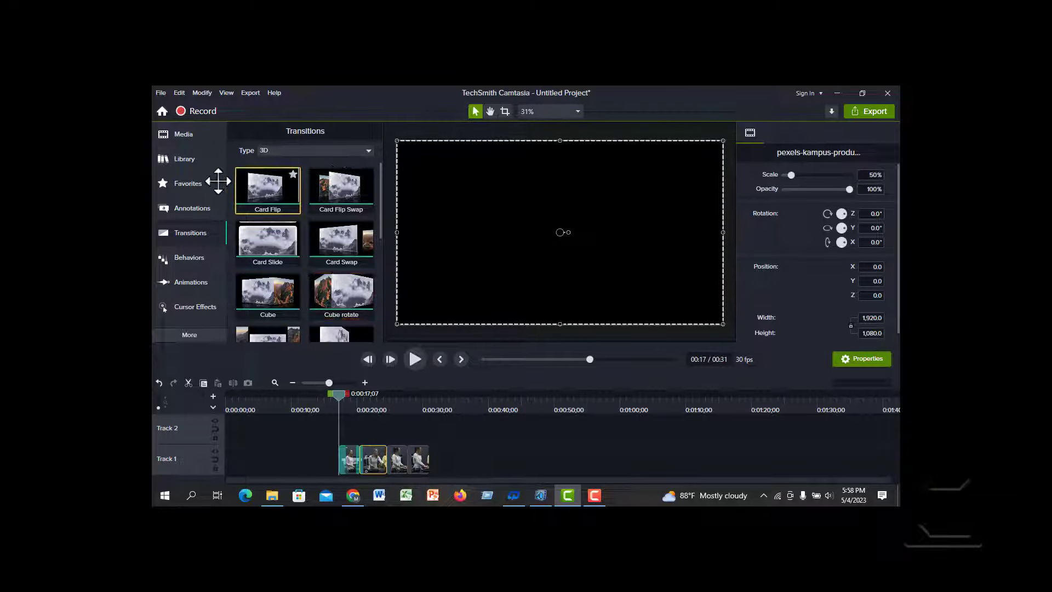
Filter the transitions to the Radial type and apply Circle Offset to the third cooking piece
click(368, 151)
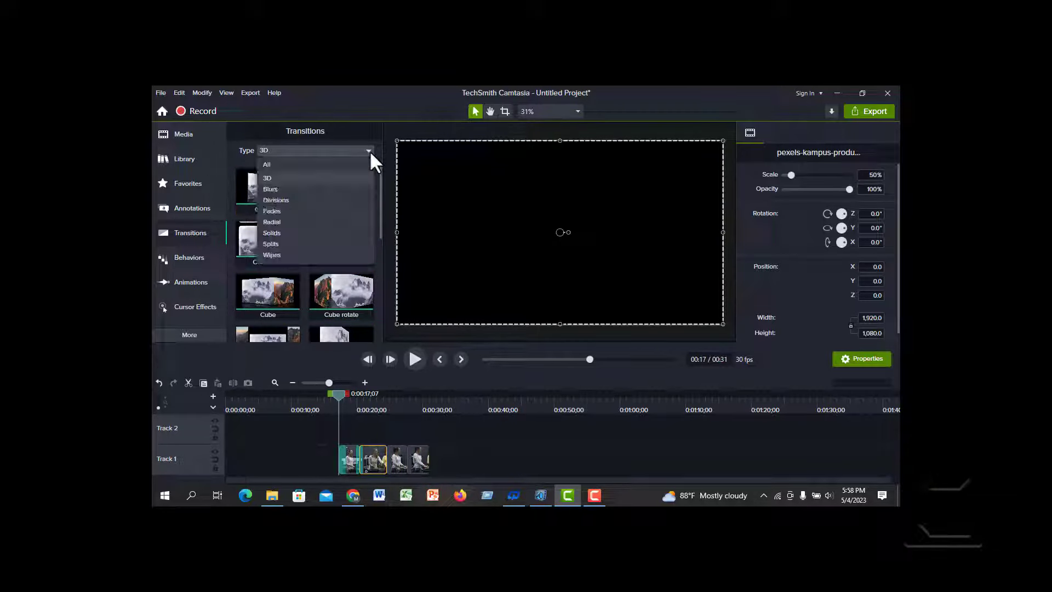
click(279, 222)
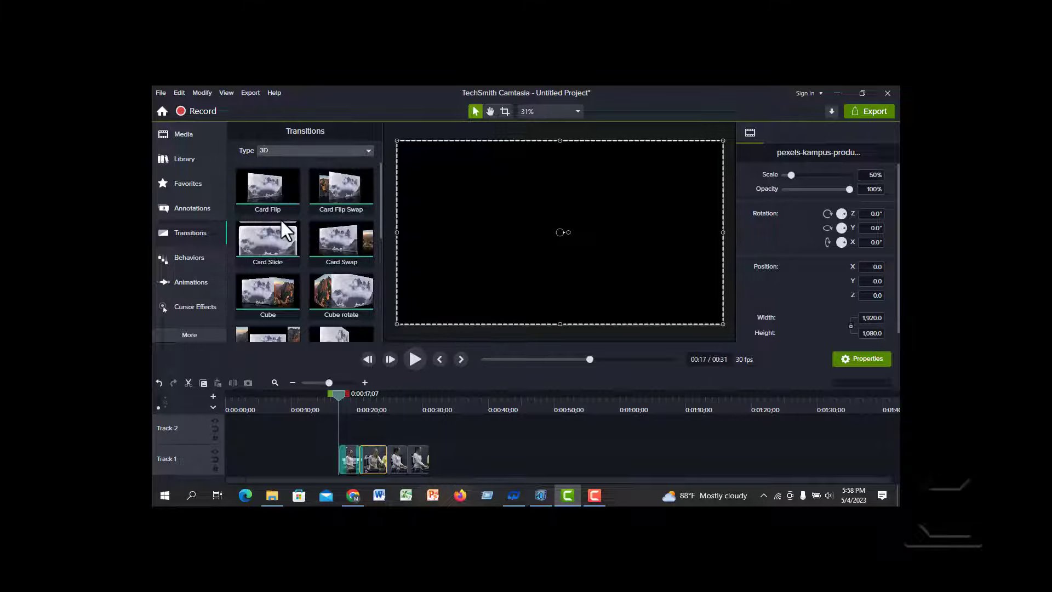
scroll(281, 225, down, 1)
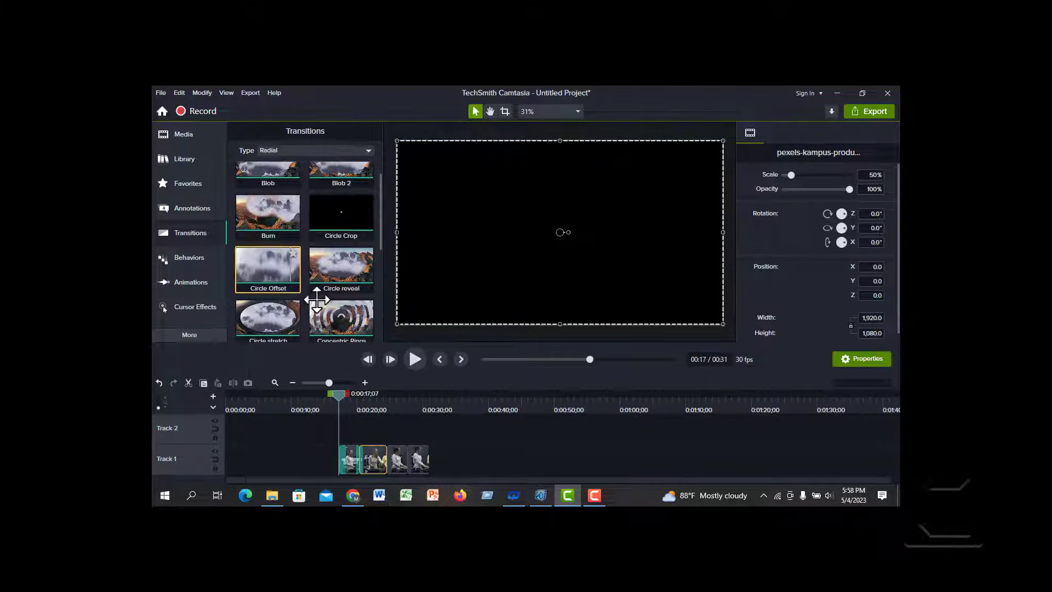
scroll(321, 297, down, 1)
drag(268, 217, 411, 460)
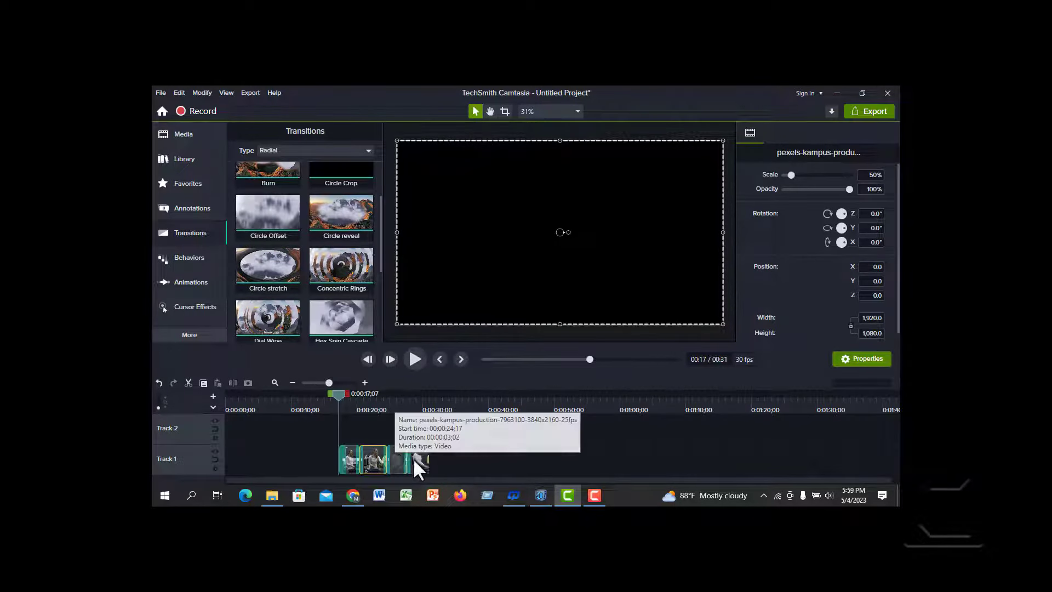
Apply the Hex Spin Cascade transition to the fourth cooking piece
scroll(287, 272, down, 1)
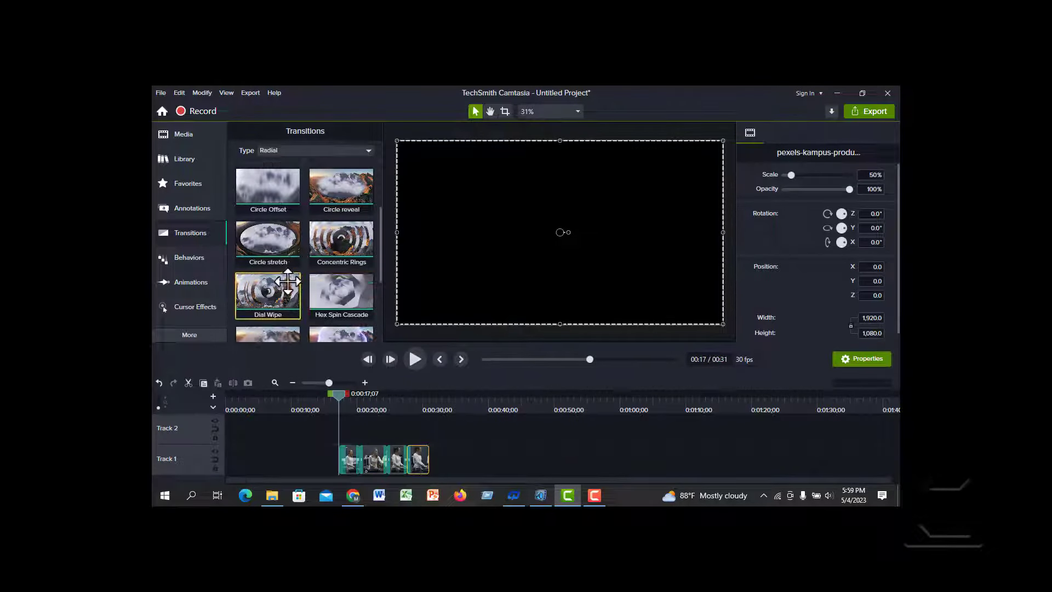
scroll(301, 275, down, 1)
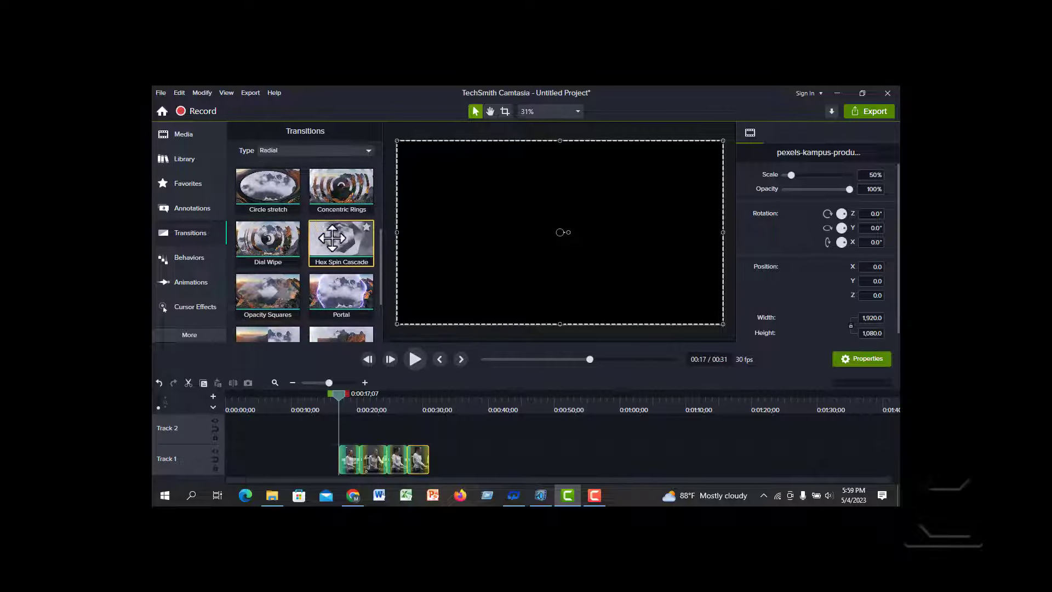
drag(340, 243, 413, 460)
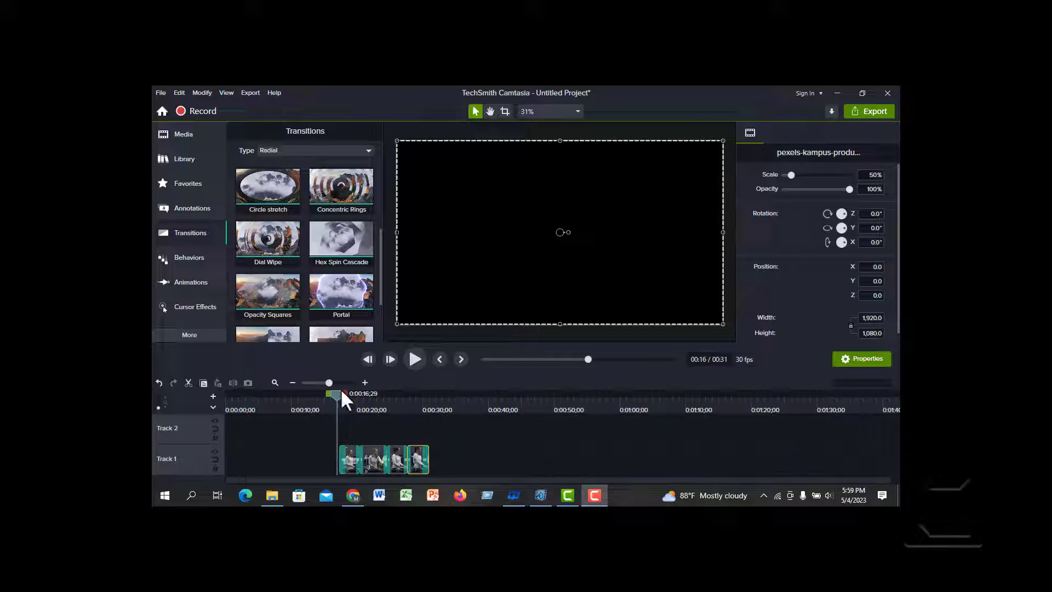
Play the cooking sequence from its beginning to check the transitions between the pieces
drag(336, 392, 339, 392)
click(413, 362)
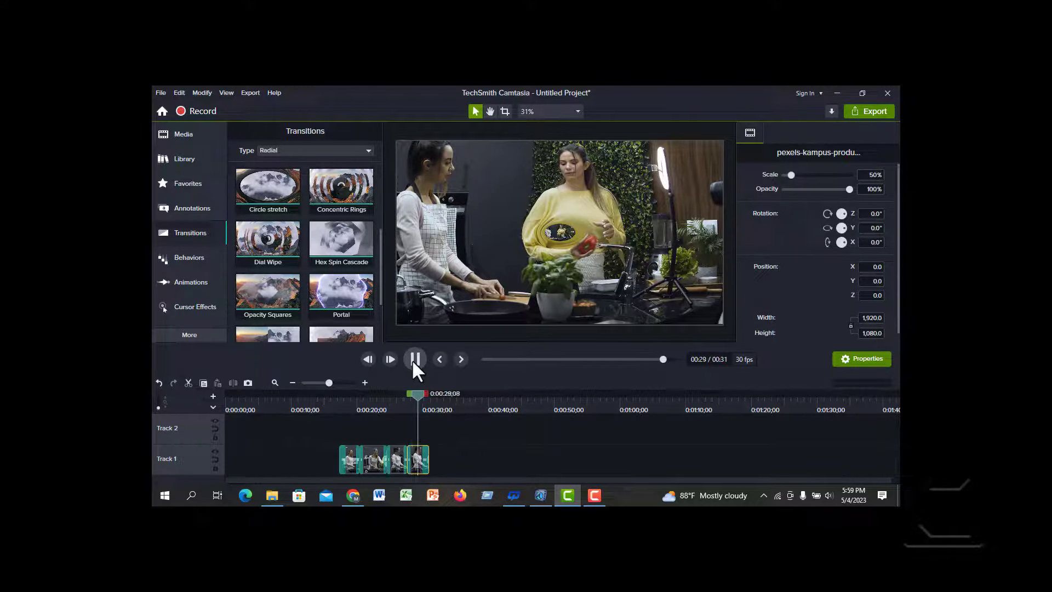
click(415, 359)
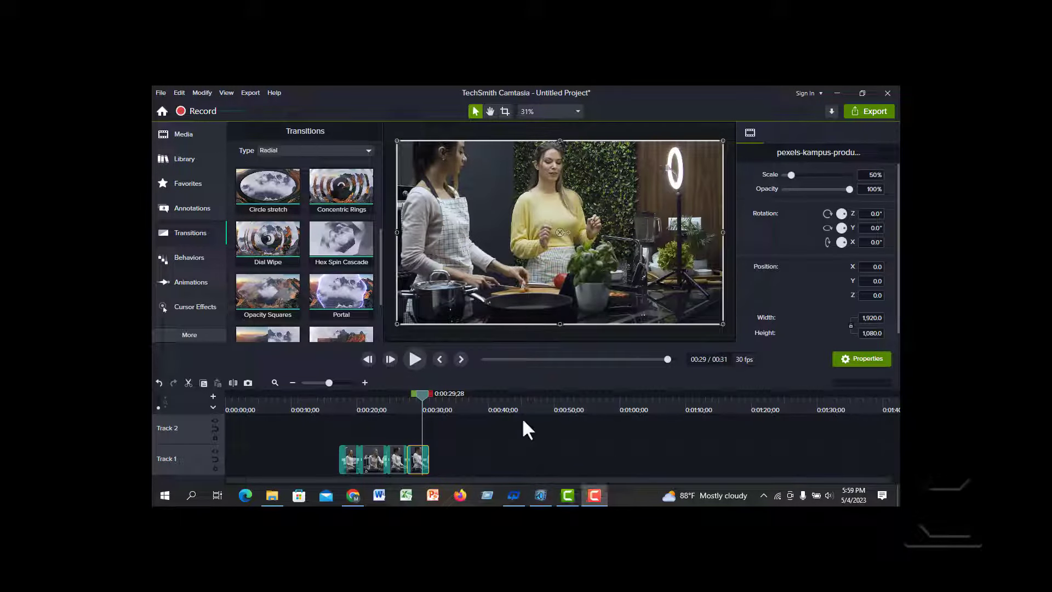
Add the video of the woman holding a coat to Track 1, directly after the last cooking piece at 0:00:31;03
drag(420, 399, 431, 400)
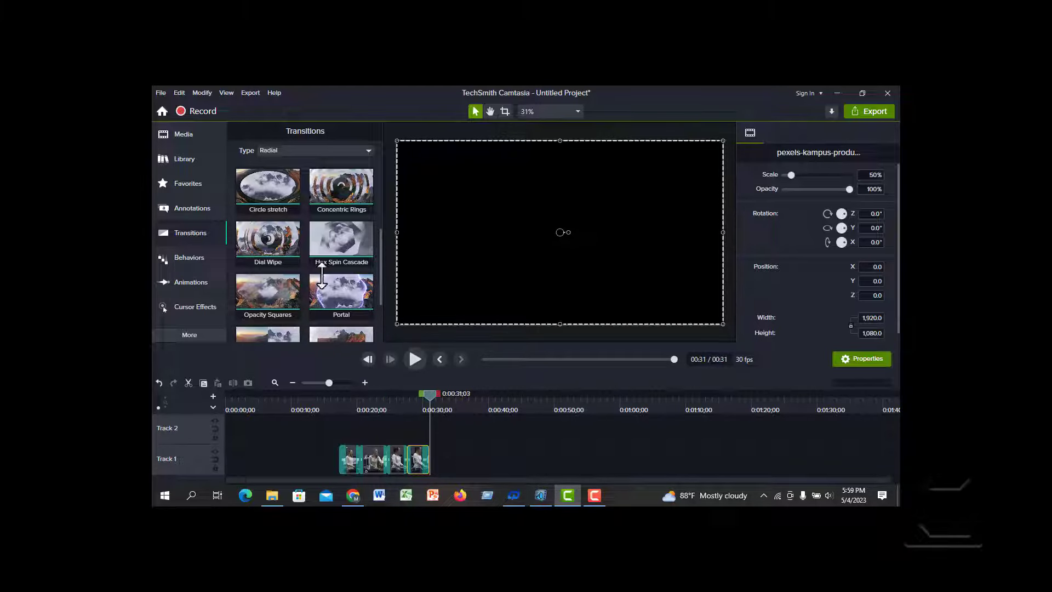
click(179, 136)
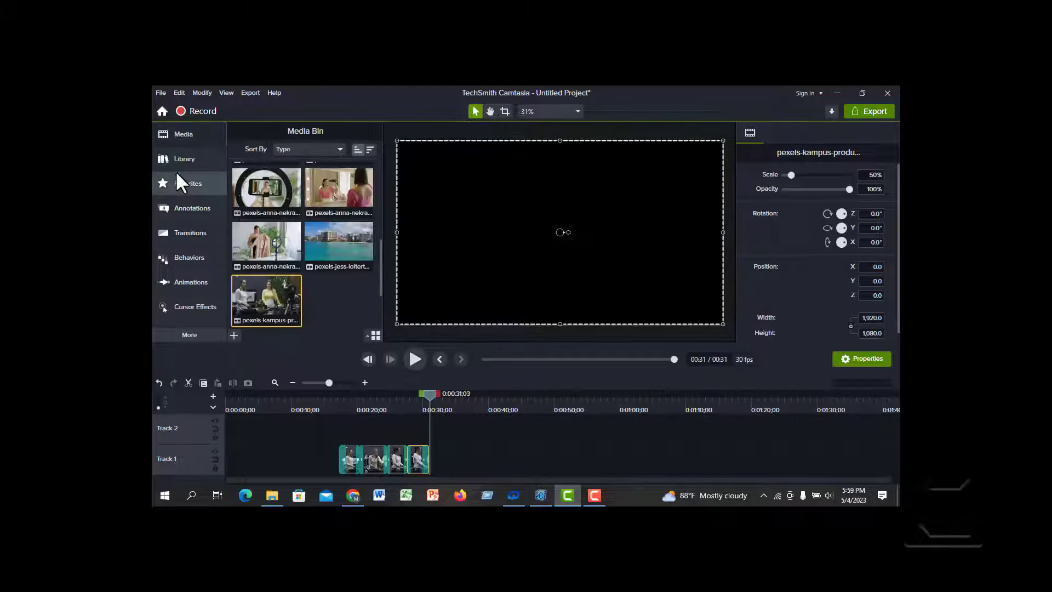
scroll(272, 266, up, 1)
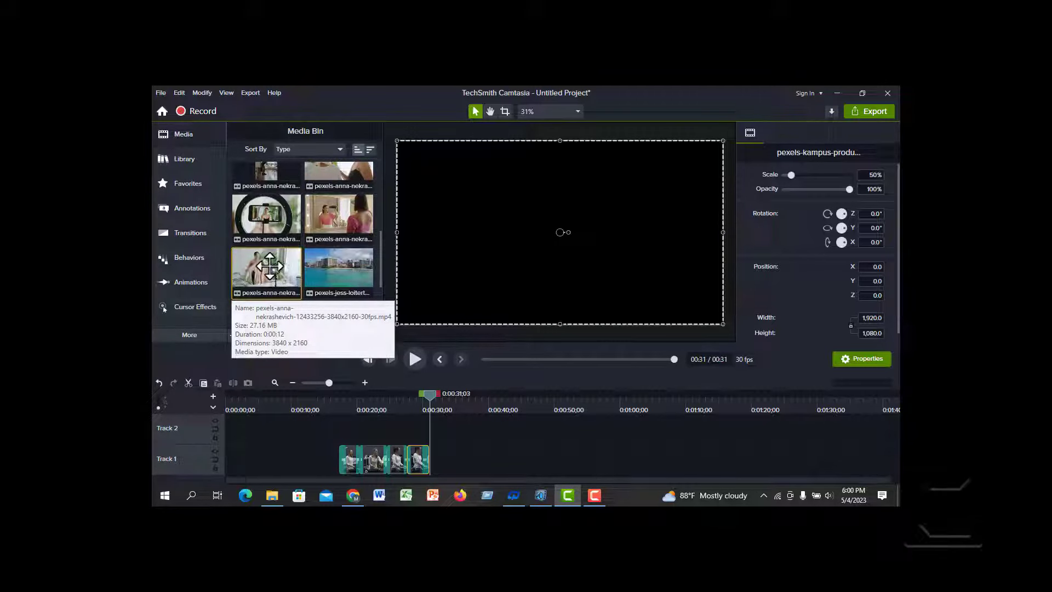
drag(270, 266, 426, 460)
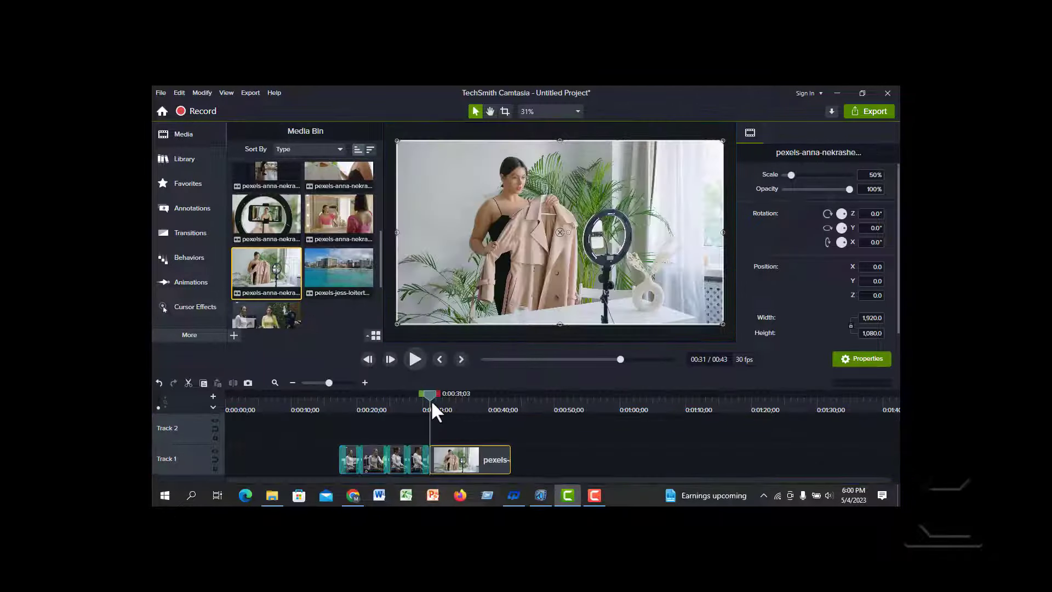
Play the start of the coat clip and split it at 0:00:35;08
click(416, 357)
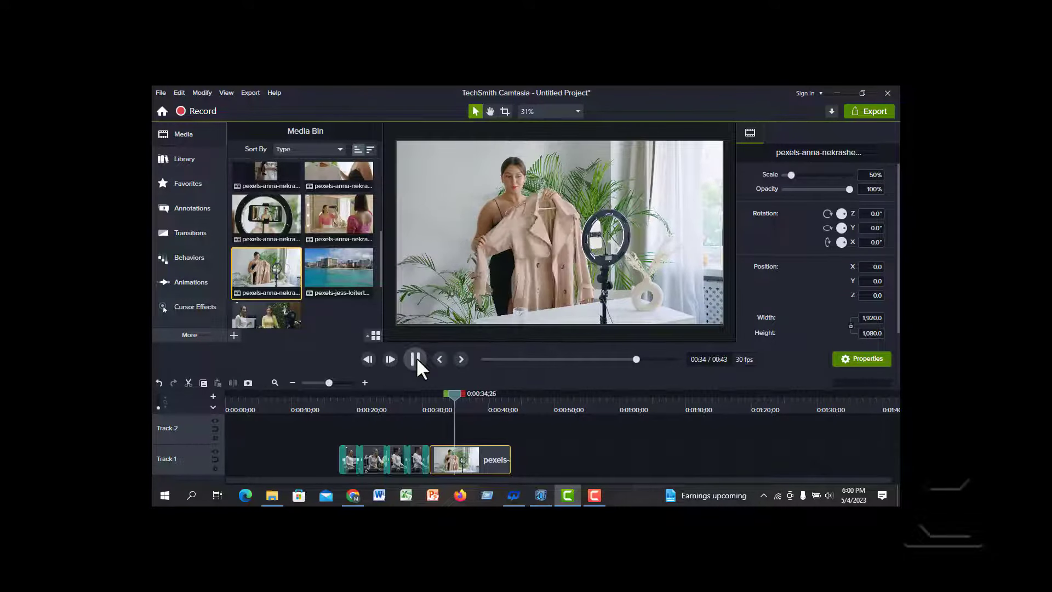
click(416, 357)
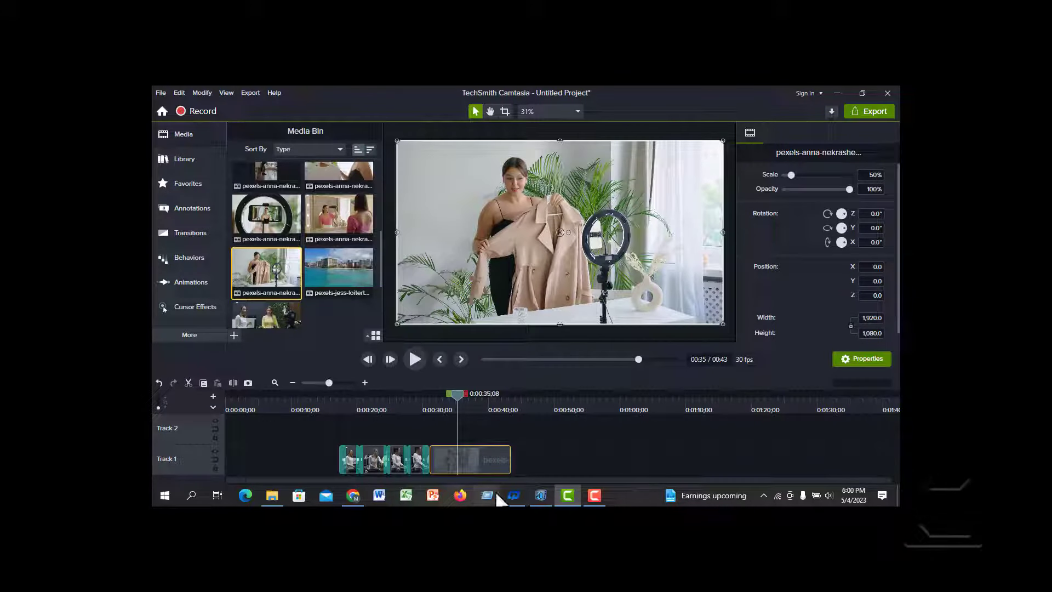
click(233, 382)
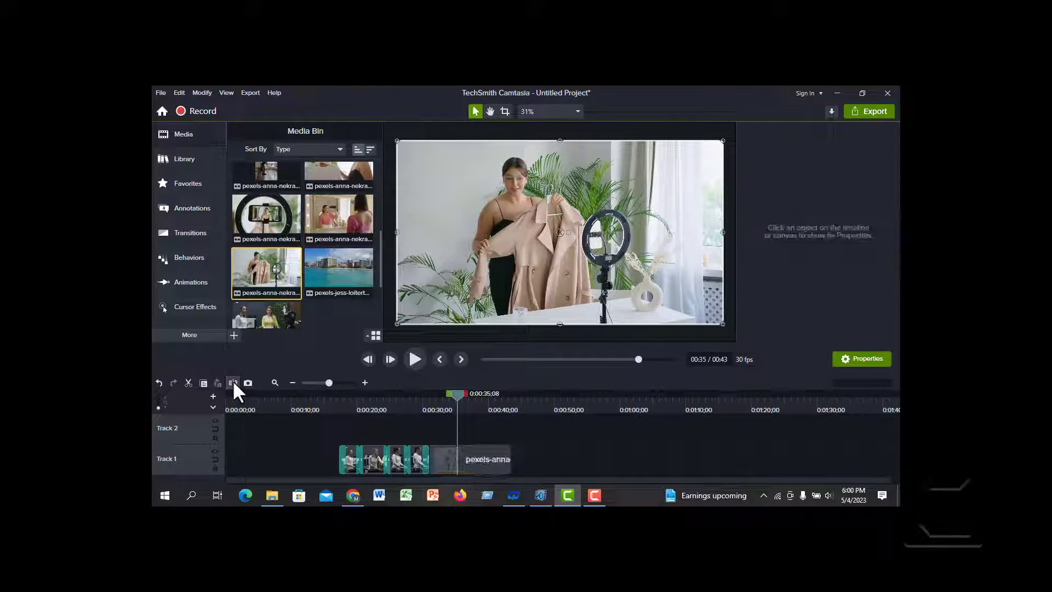
Split the remaining coat clip on Track 1 at 0:00:38;21 and again at 0:00:41;24
drag(458, 392, 479, 396)
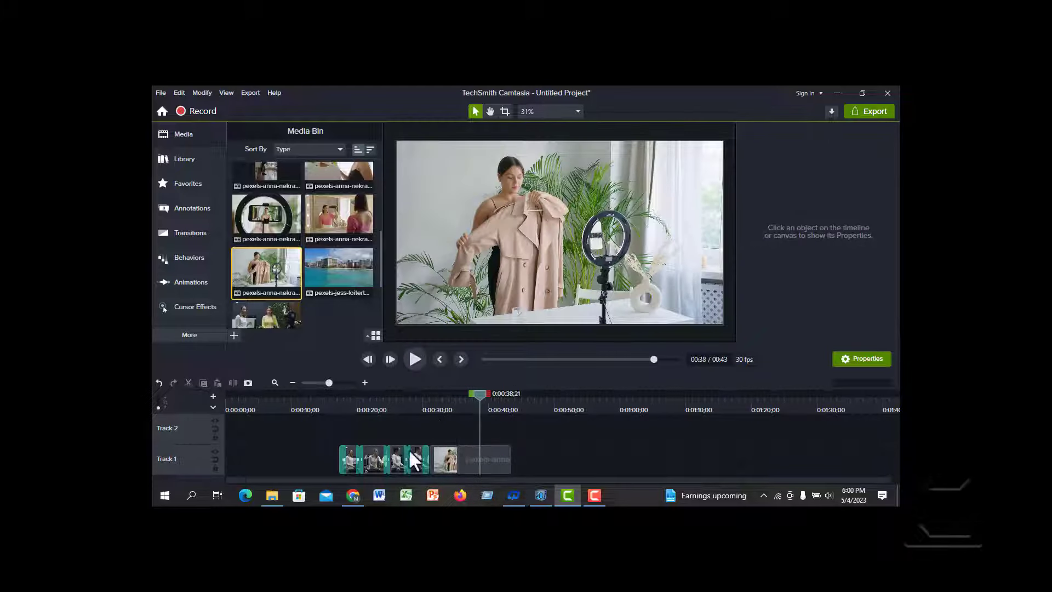
click(475, 466)
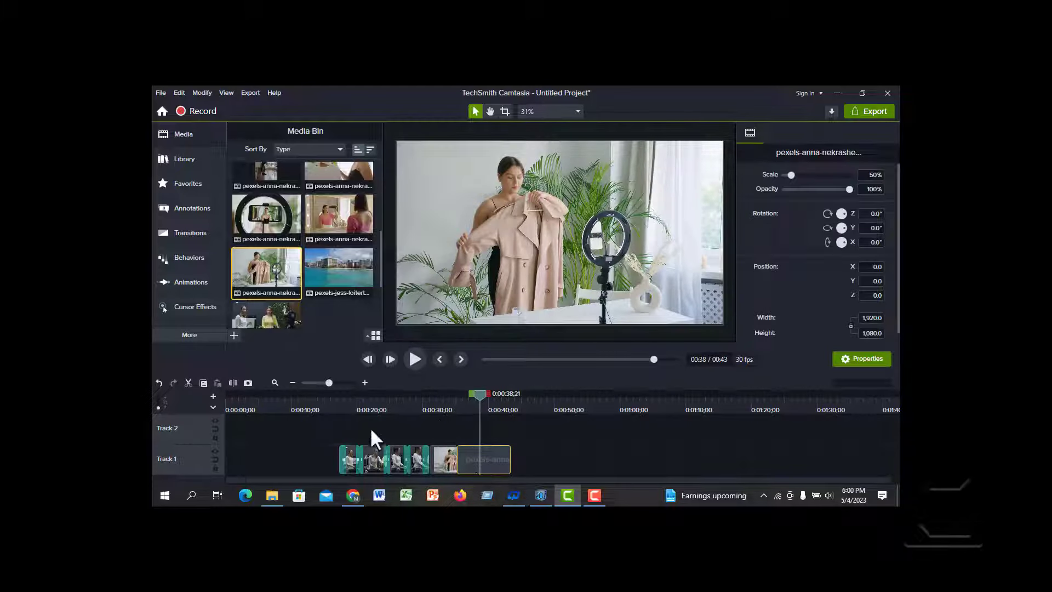
click(233, 383)
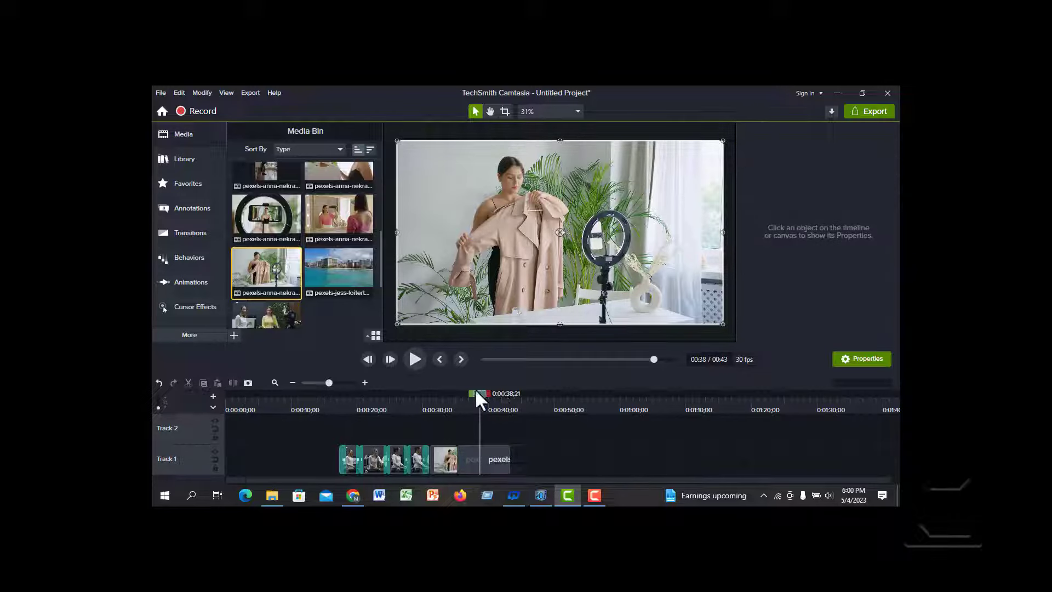
drag(476, 392, 496, 395)
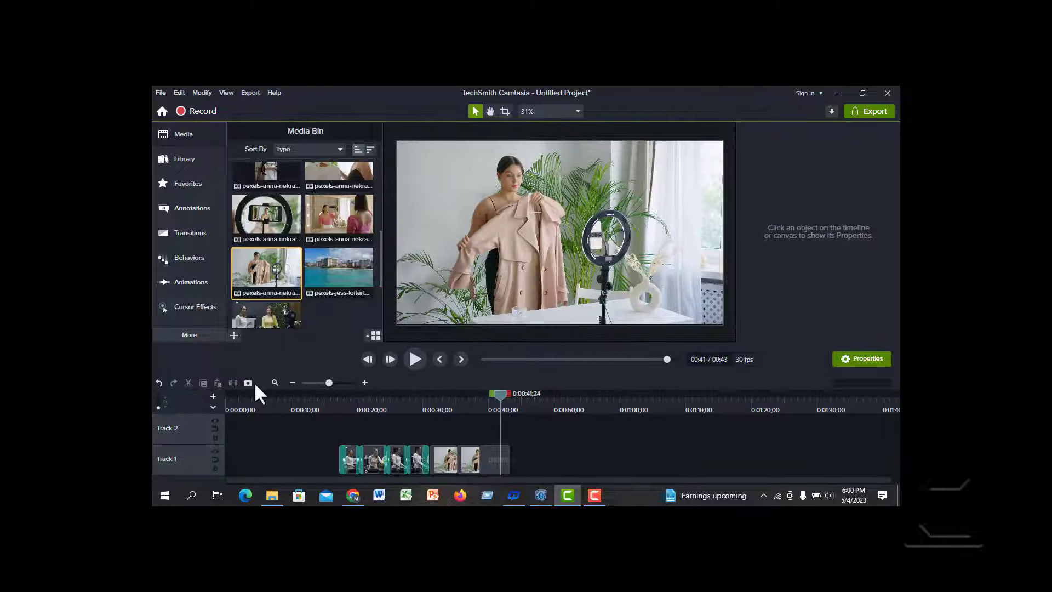
click(497, 453)
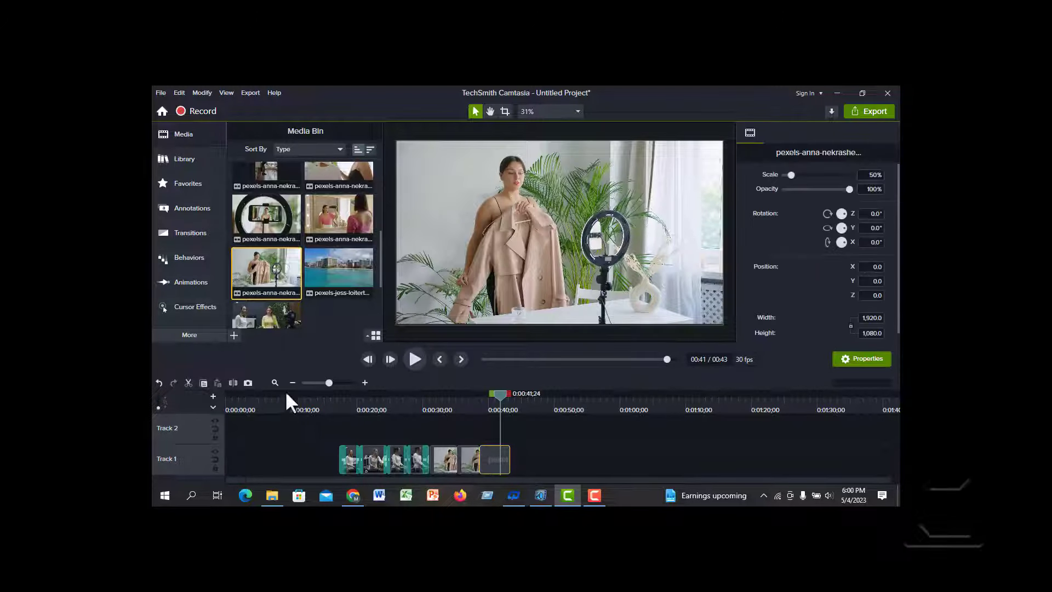
click(235, 382)
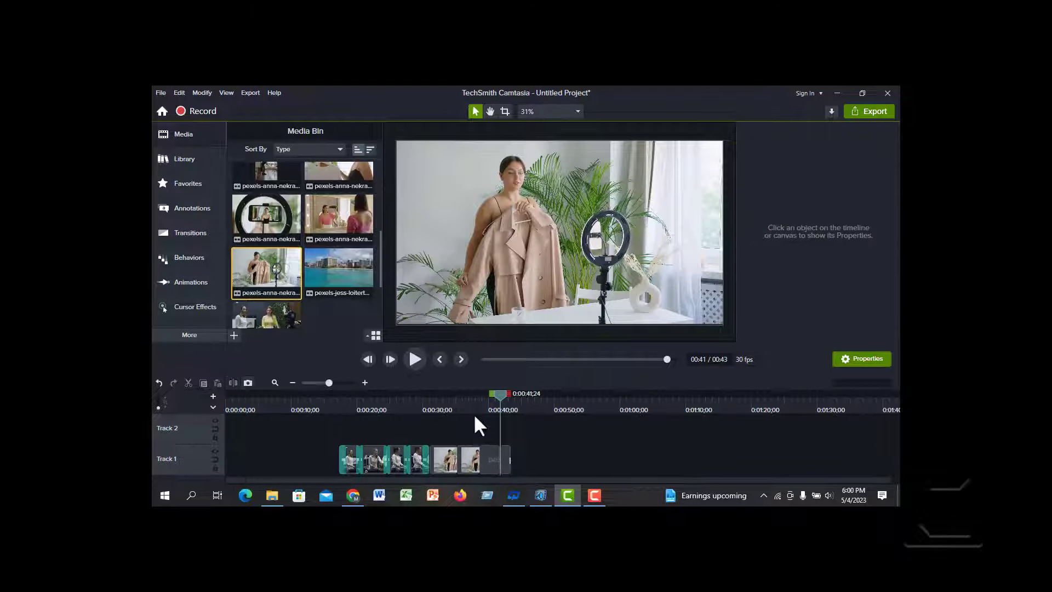
Apply a Splits-type transition to the first coat piece and the Iris transition to the second coat piece
drag(500, 393, 331, 423)
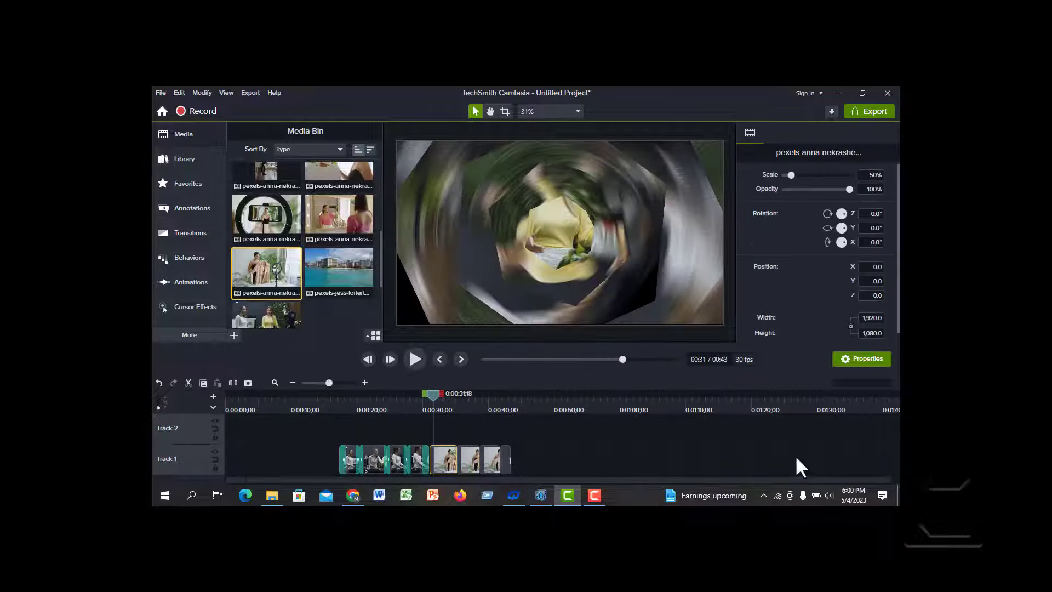
click(196, 230)
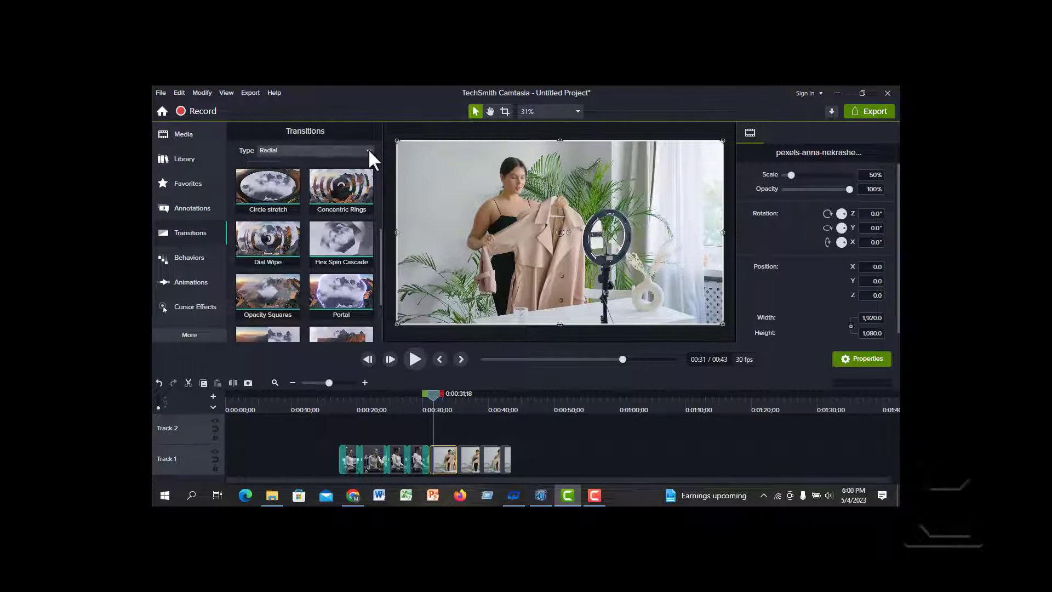
click(366, 149)
click(266, 243)
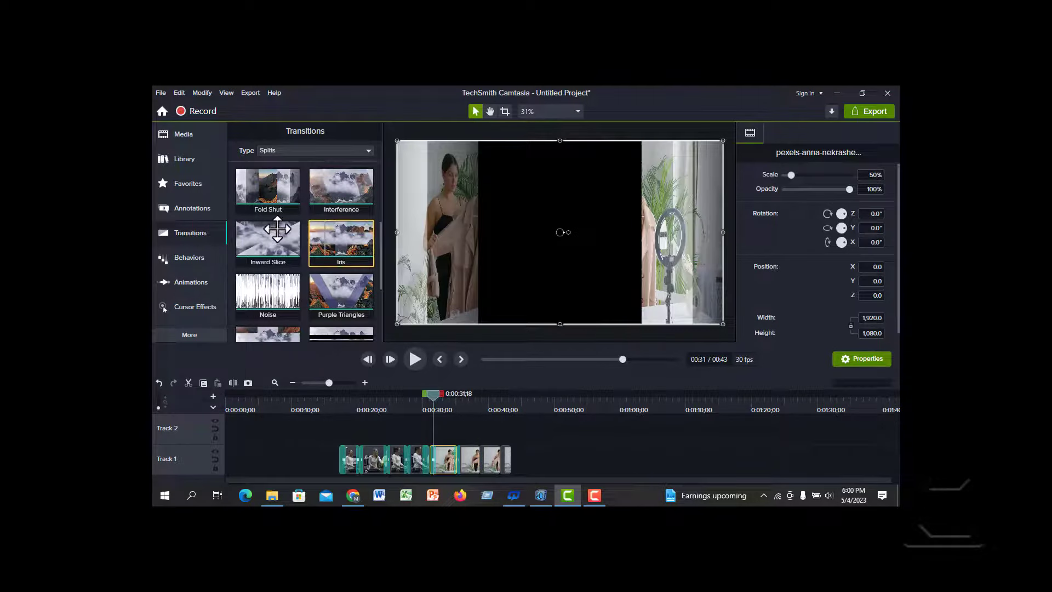
drag(325, 230, 474, 453)
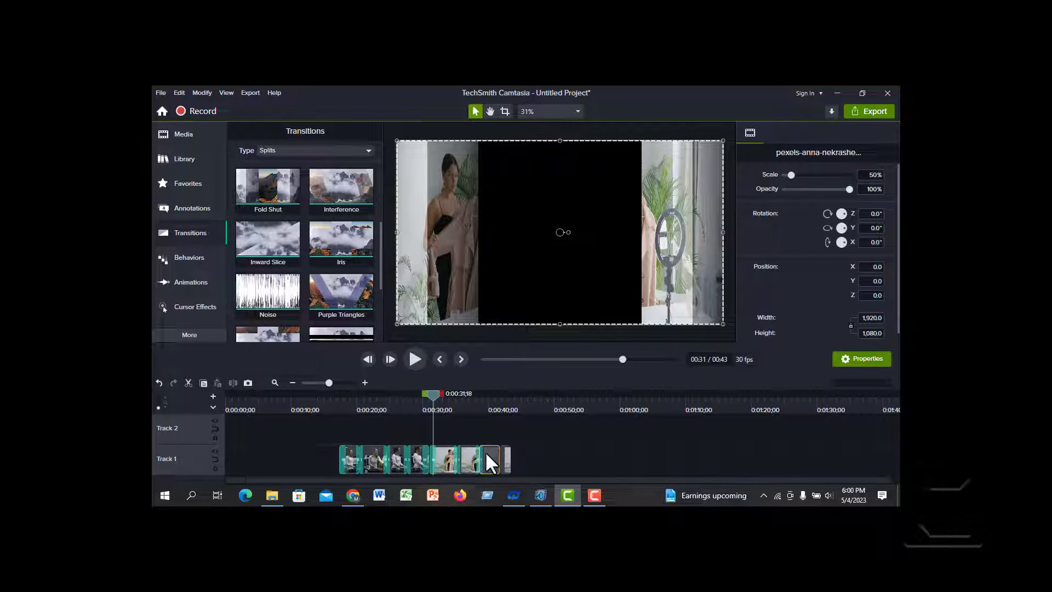
Apply the Stretch transition to the third coat piece and Wheel to the last one, then play the start of the coat sequence
click(485, 453)
scroll(318, 249, down, 1)
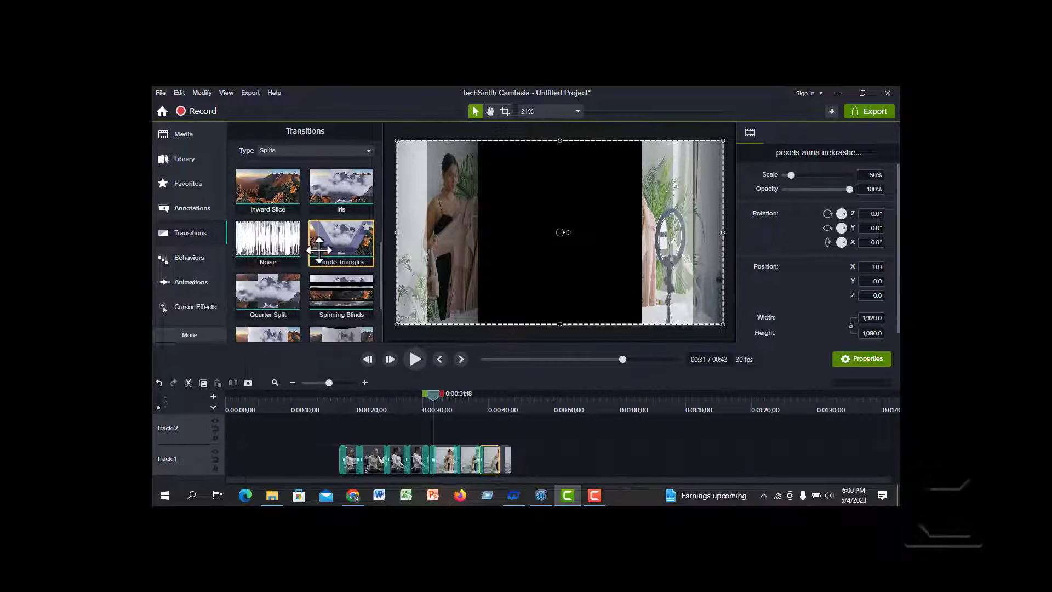
click(368, 151)
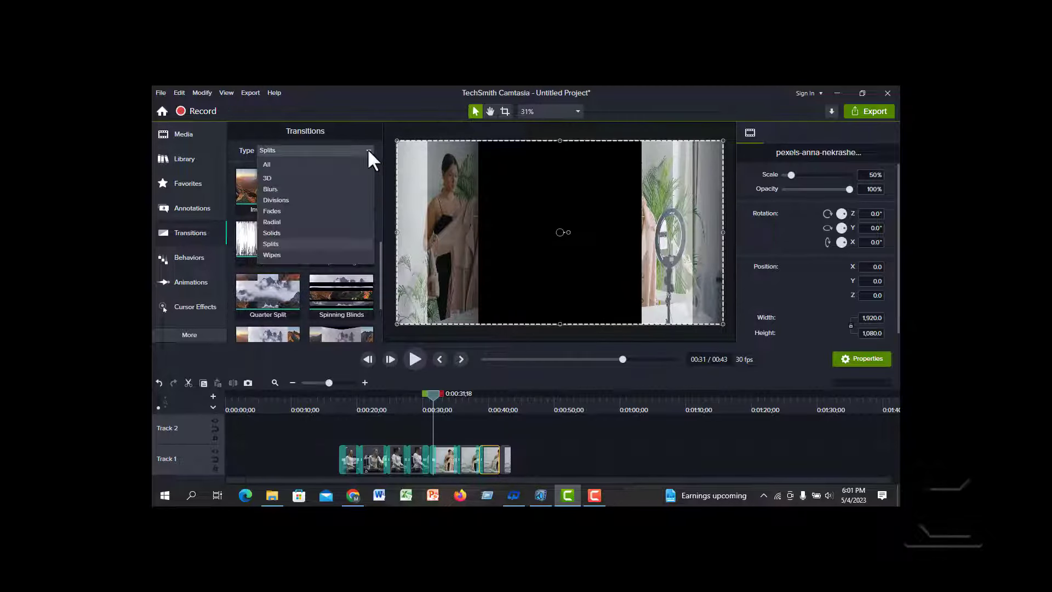
click(287, 244)
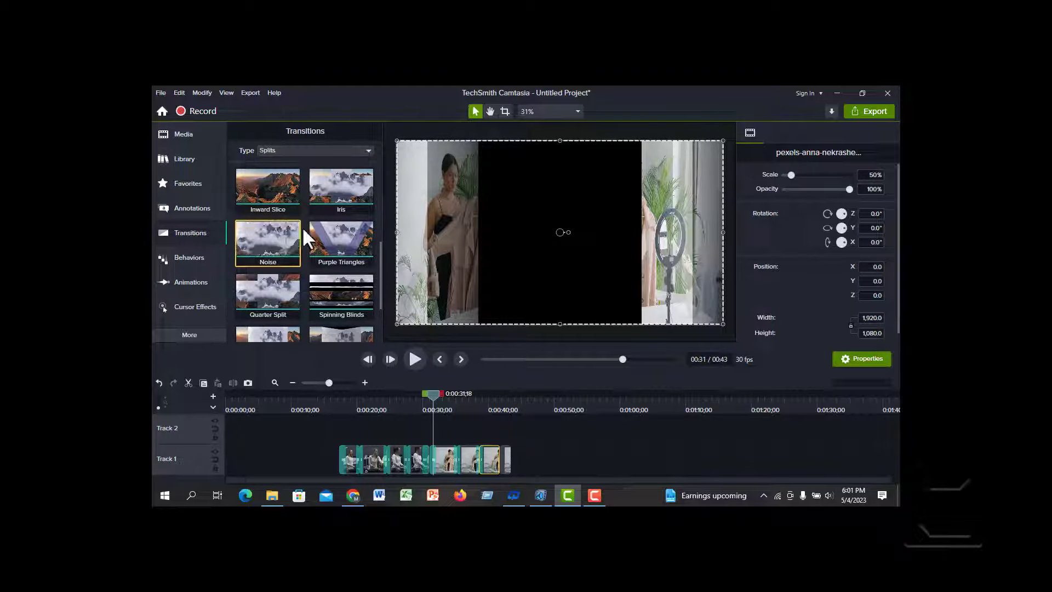
scroll(298, 233, down, 1)
scroll(258, 290, down, 1)
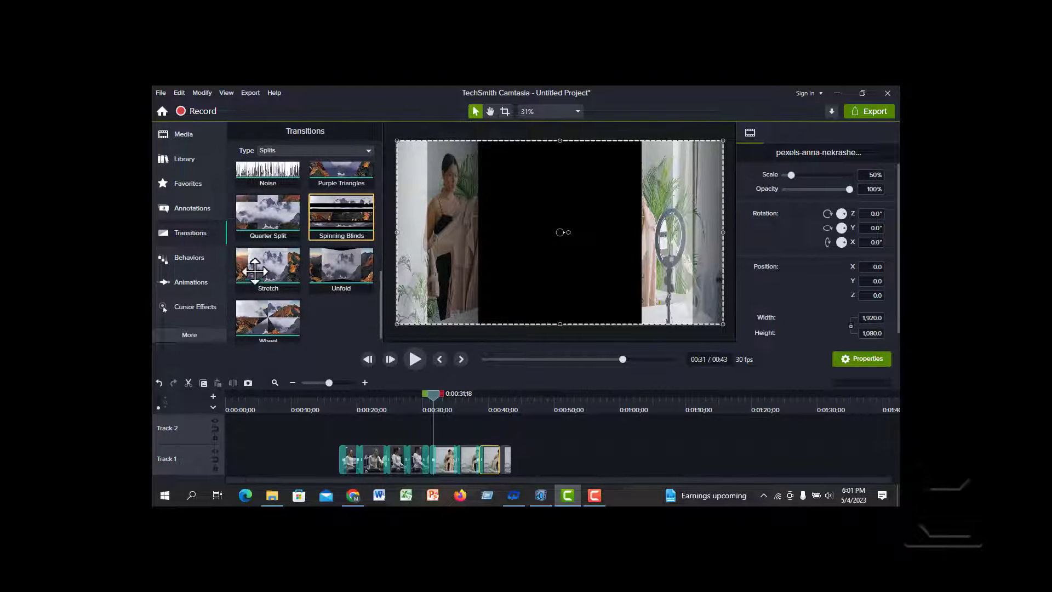
drag(273, 278, 494, 463)
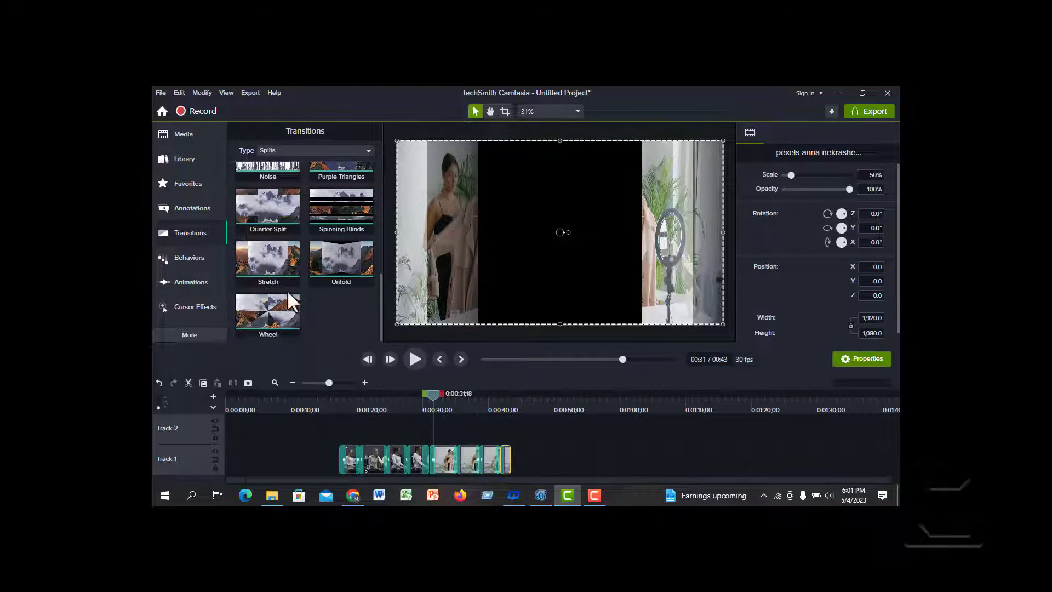
drag(268, 315, 514, 465)
click(409, 358)
click(411, 359)
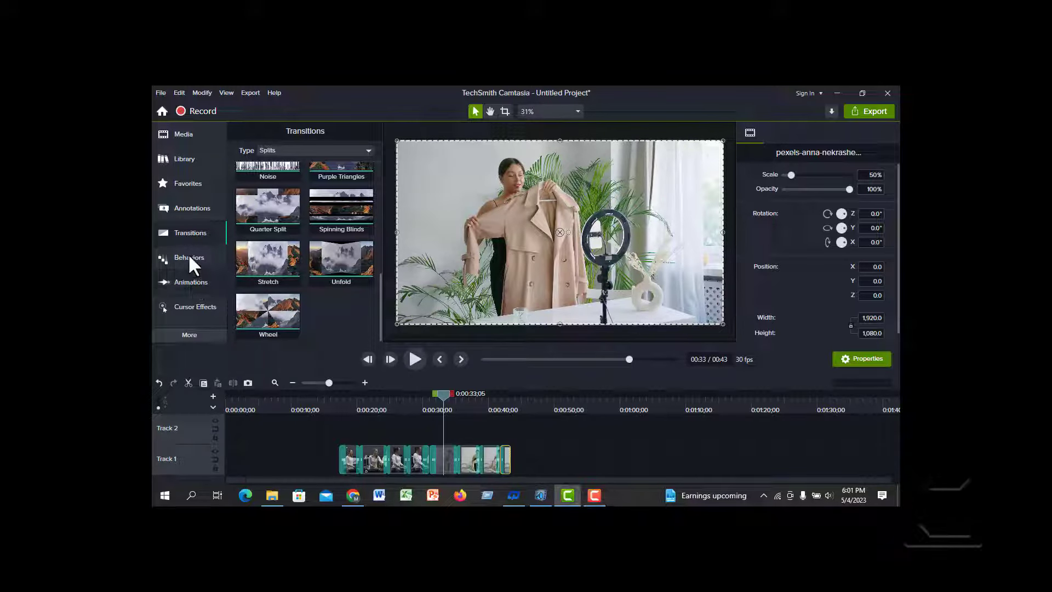
Place a Basic-style plain text callout on Track 2 above the cooking pieces, starting at 0:00:17;10 and lasting 9;12
click(188, 209)
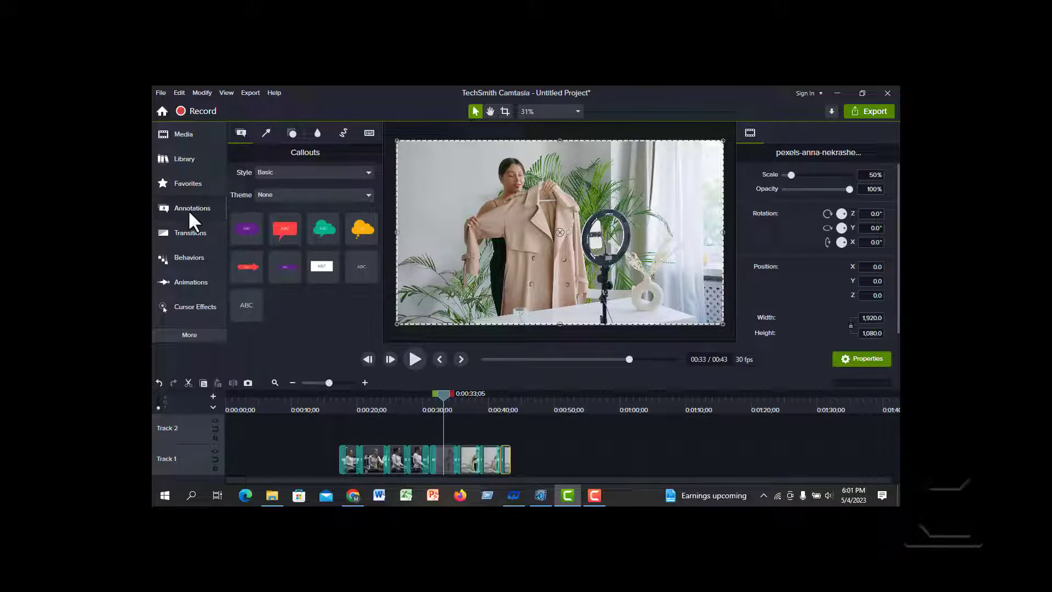
drag(358, 265, 345, 433)
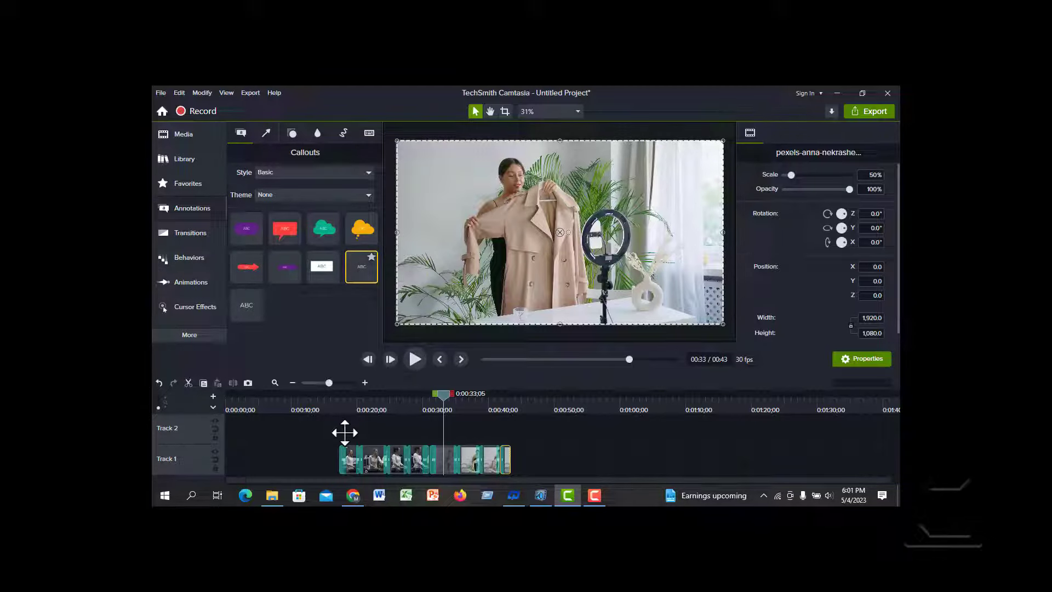
drag(802, 447, 377, 435)
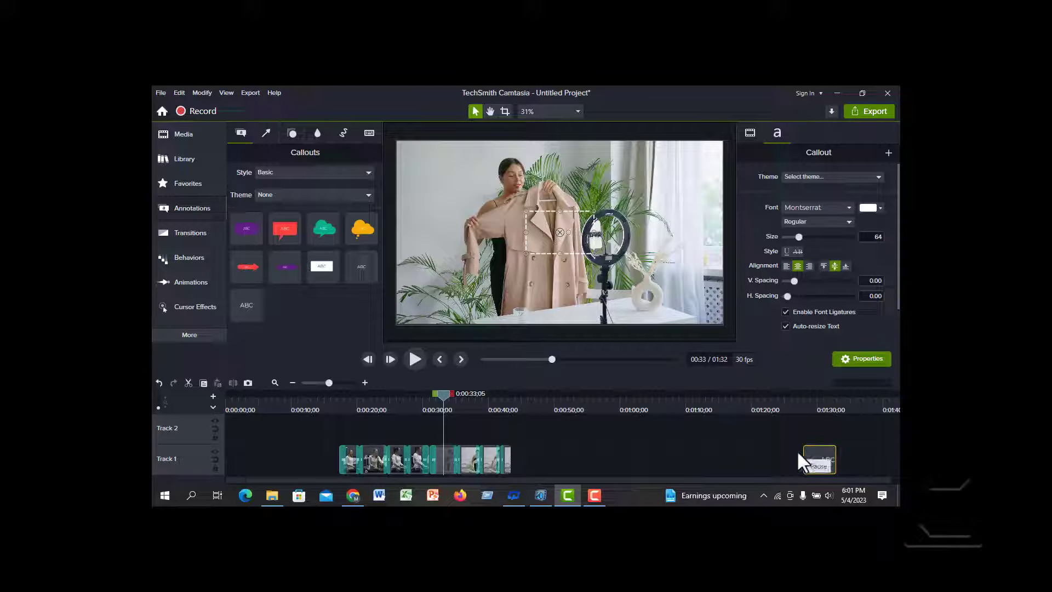
drag(359, 265, 400, 427)
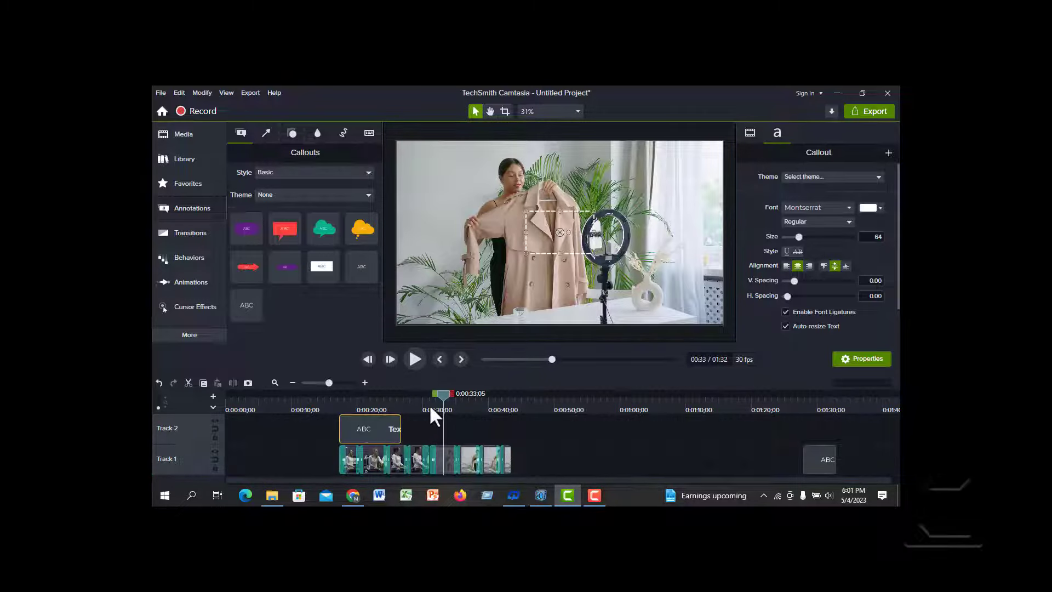
Show the callout over the cooking footage and replace its placeholder text with "Cooking"
drag(439, 398, 372, 416)
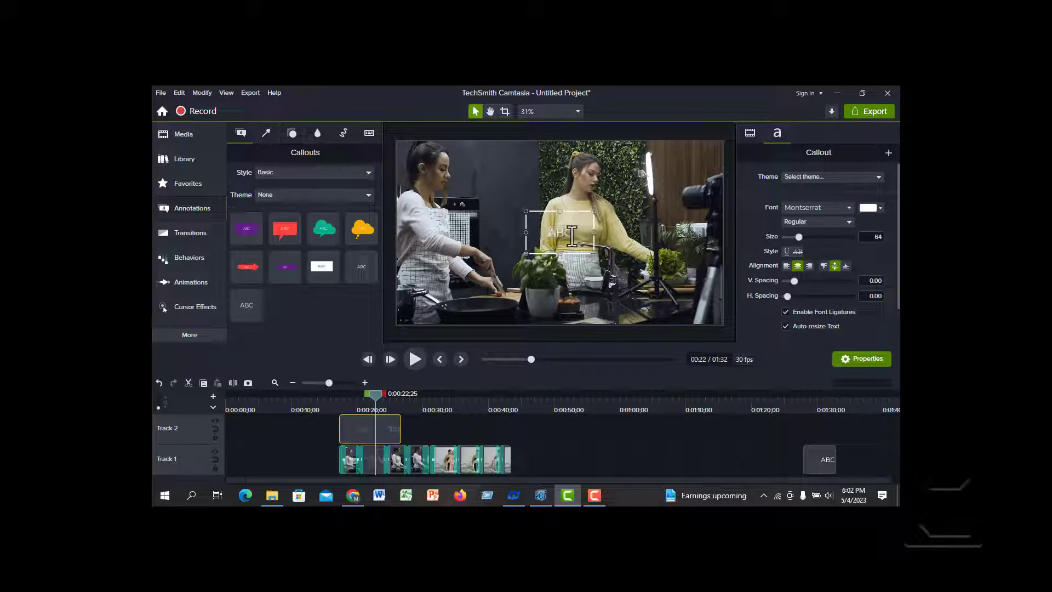
drag(571, 236, 552, 233)
key(BackSpace)
click(404, 427)
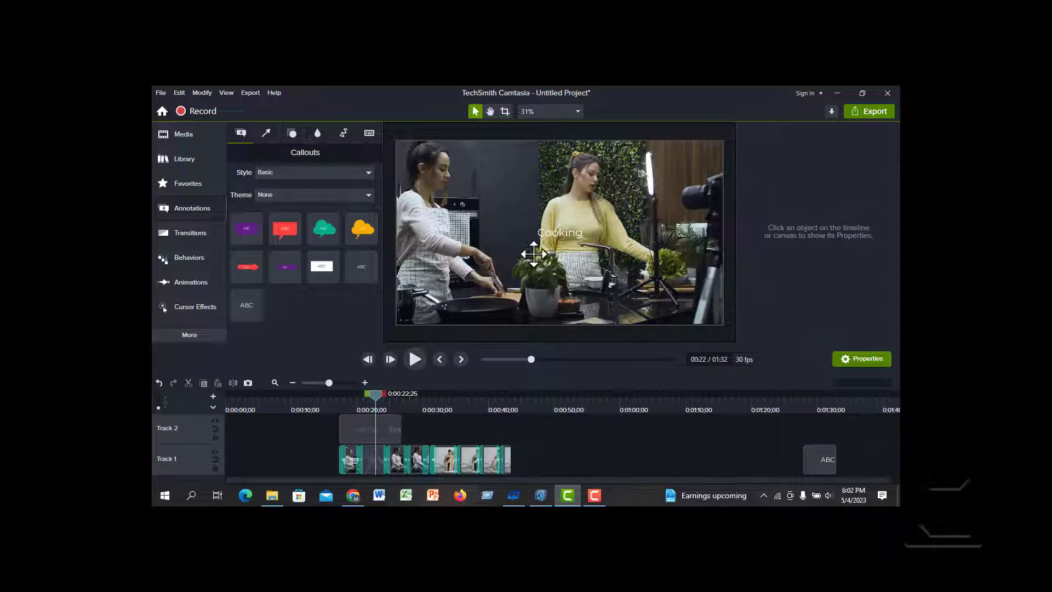
Move the Cooking text up onto the dark wall between the two women and play the clip to check it
click(558, 234)
drag(559, 234, 499, 168)
click(513, 202)
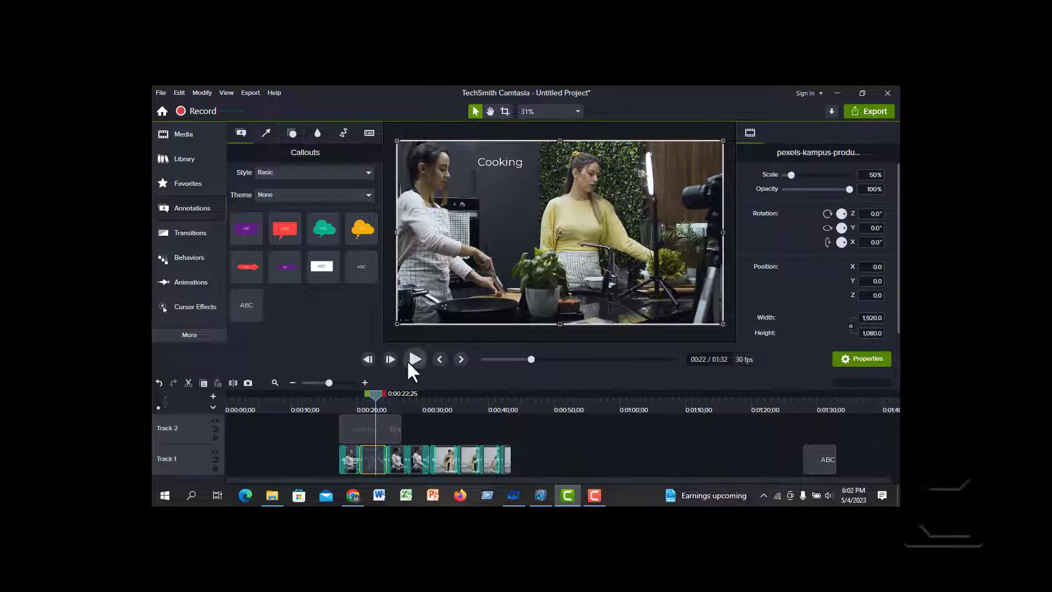
click(408, 362)
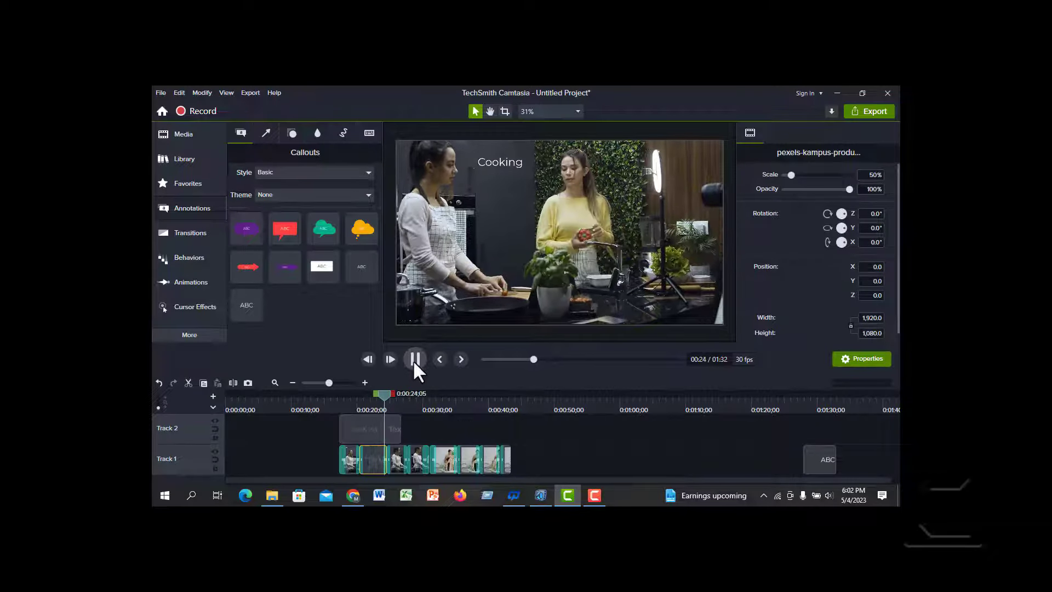
click(413, 360)
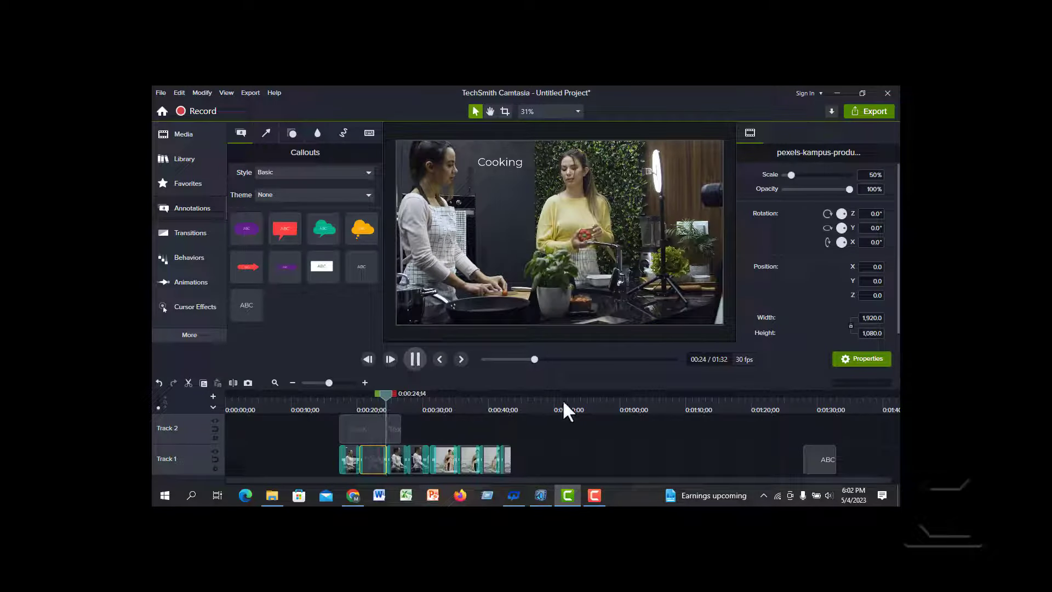
Add the Drifting behavior to the Cooking callout on Track 2
click(367, 429)
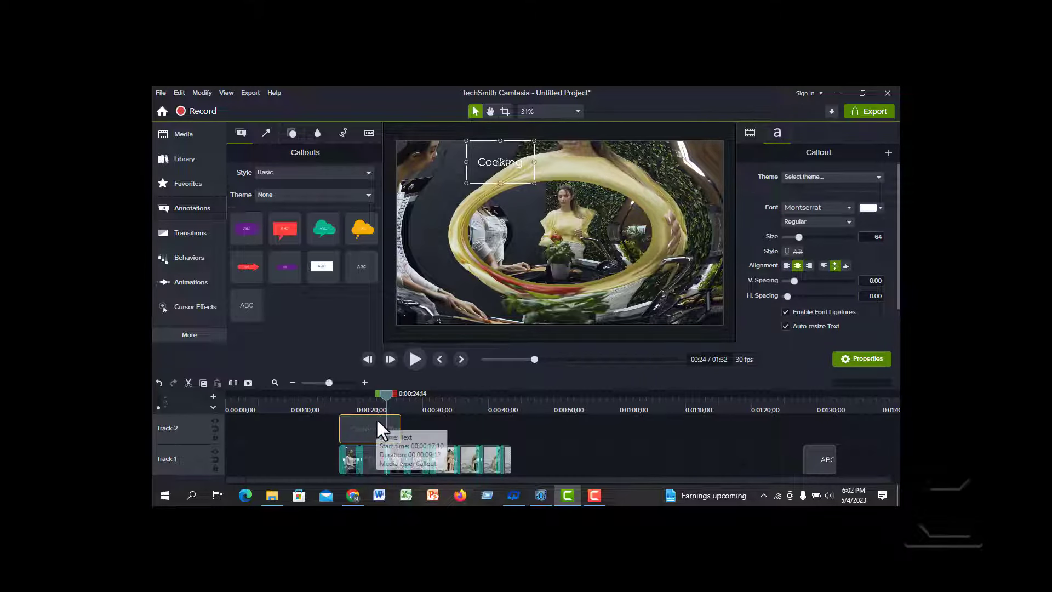
click(194, 259)
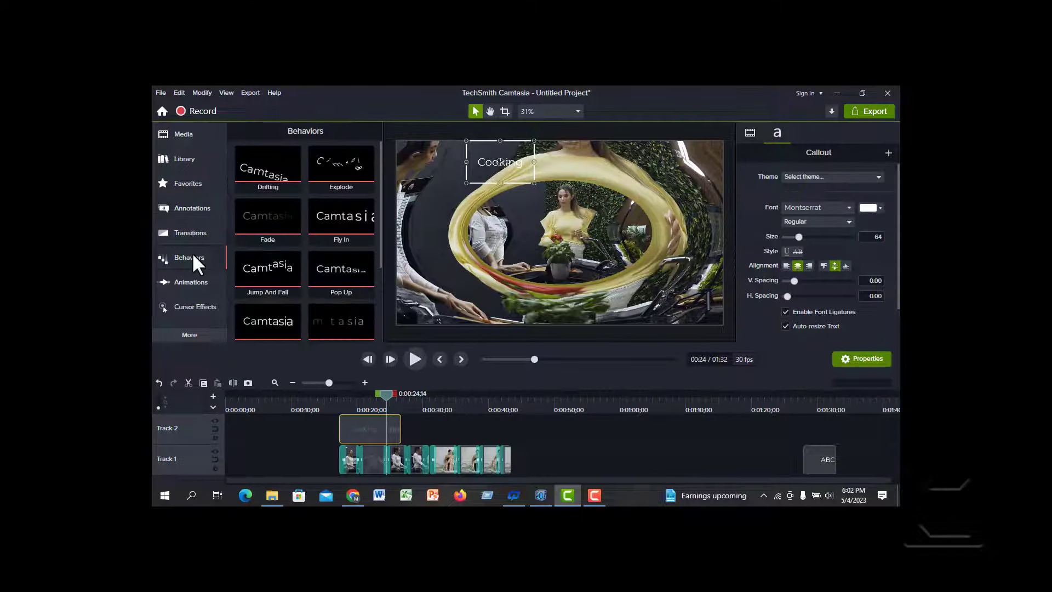
click(268, 181)
mouse_move(305, 270)
mouse_down()
mouse_move(361, 419)
mouse_move(342, 430)
mouse_up()
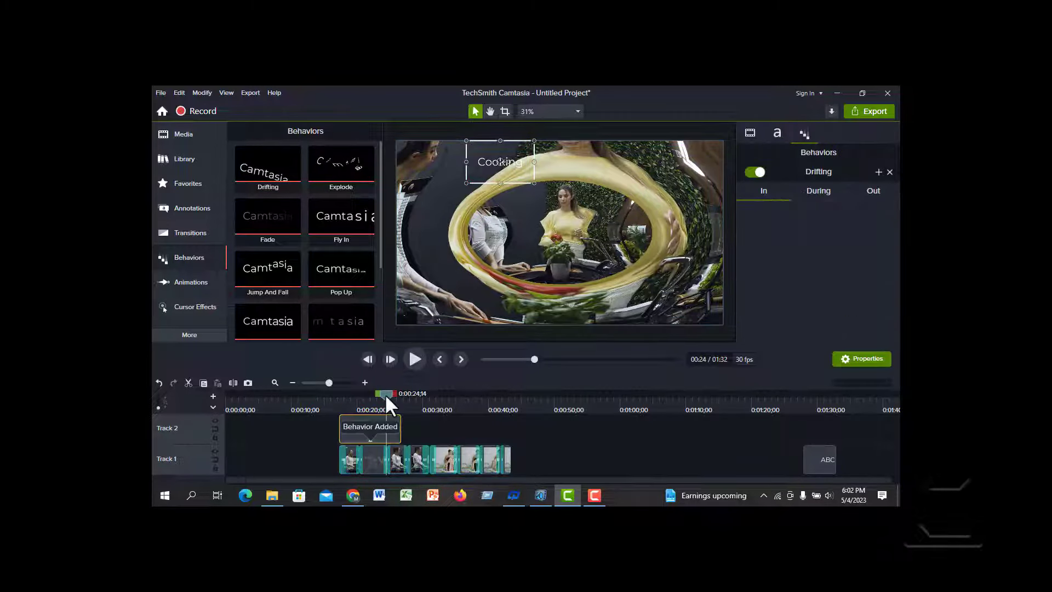
Split the Cooking callout on Track 2 at 0:00:21;29 and at 0:00:20;09
click(369, 402)
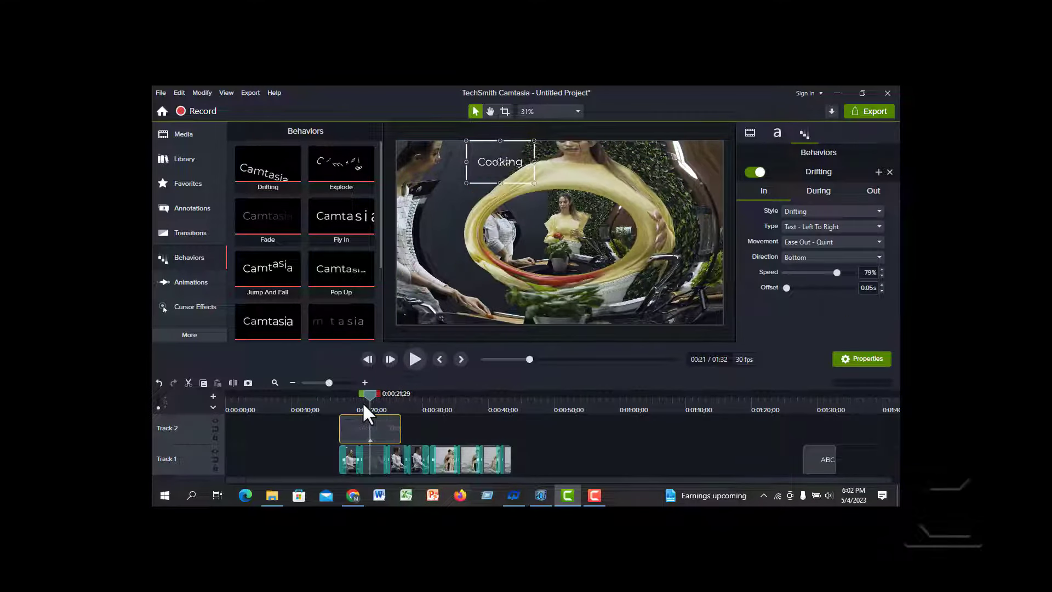
click(231, 382)
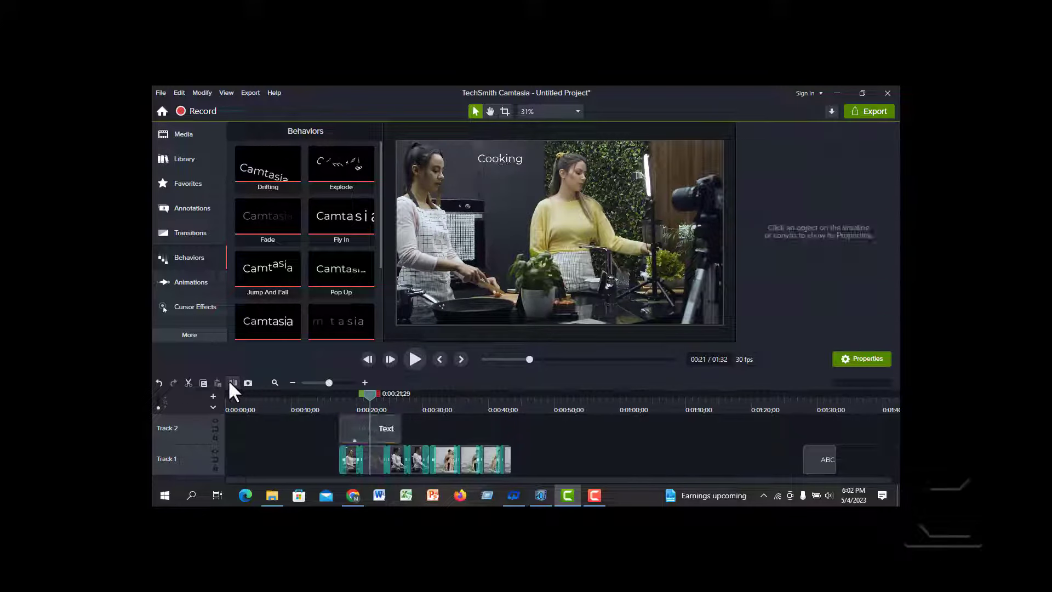
drag(367, 394, 356, 398)
click(351, 434)
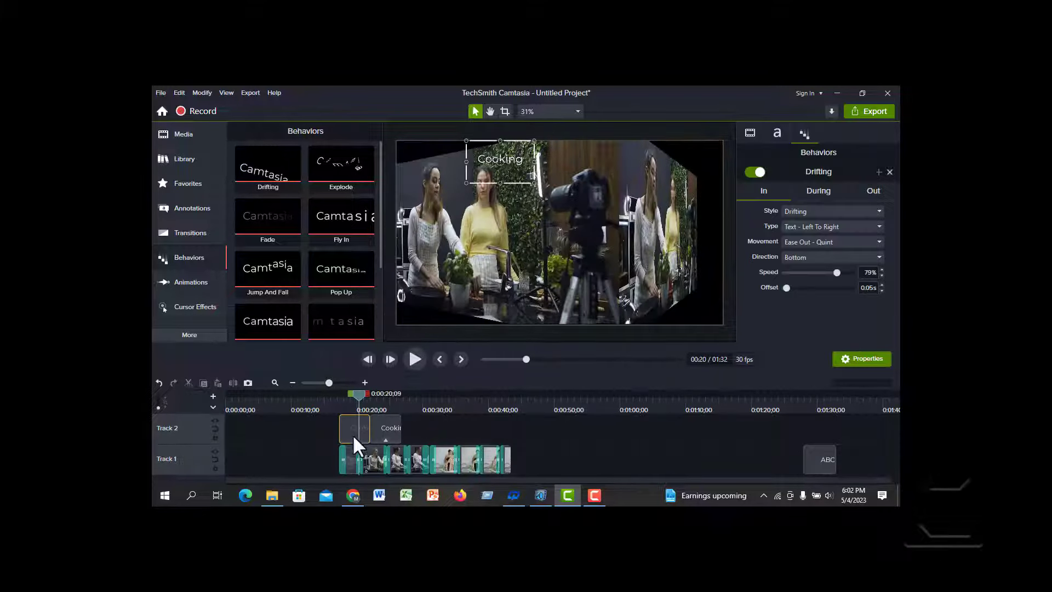
click(232, 383)
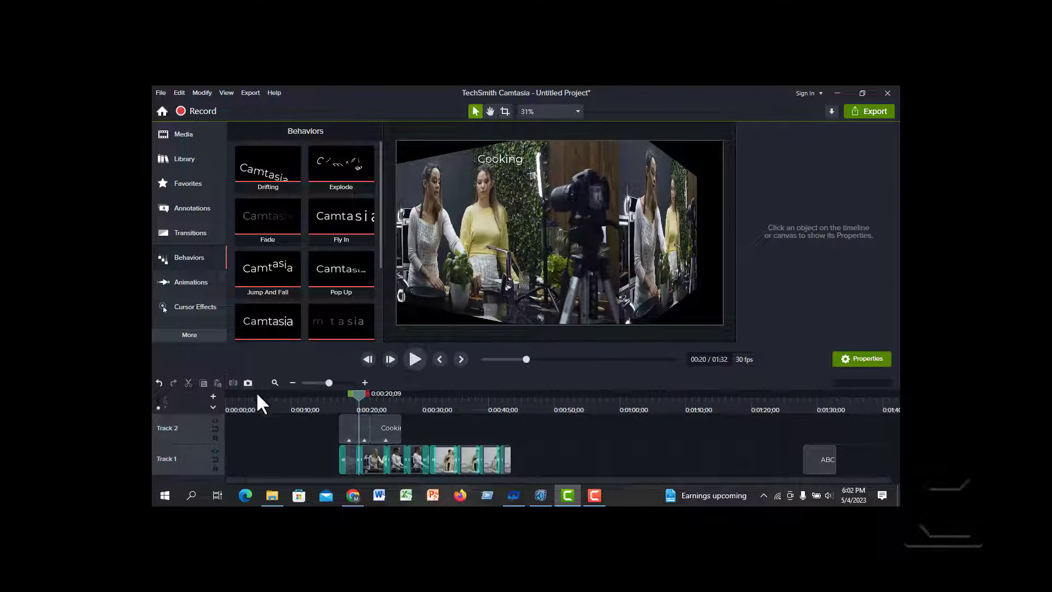
Add the Pop Up behavior to the last piece of the Cooking callout and Reveal to its middle piece
scroll(296, 275, down, 2)
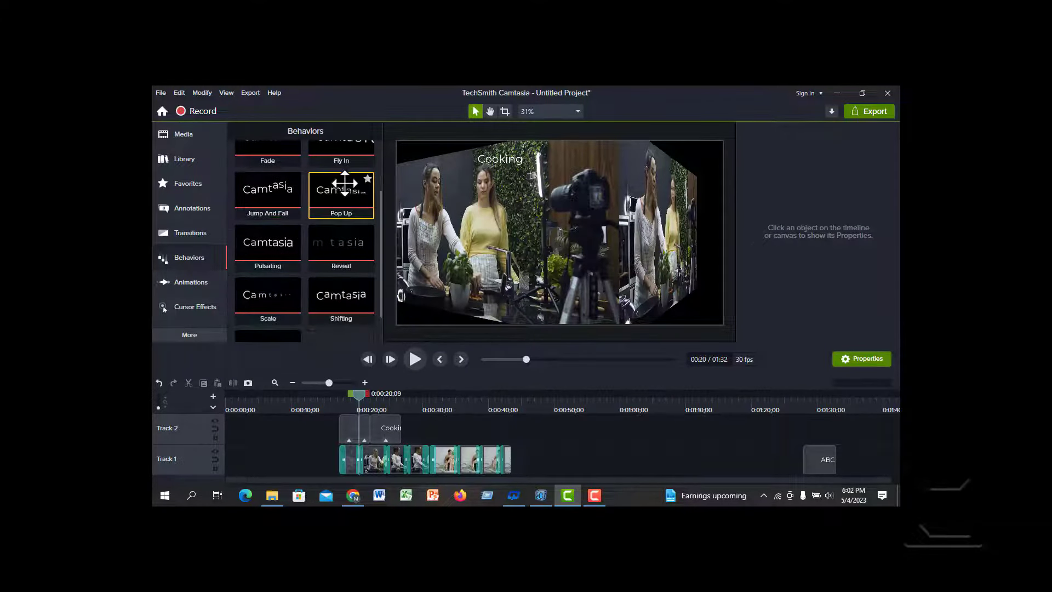
drag(347, 182, 380, 423)
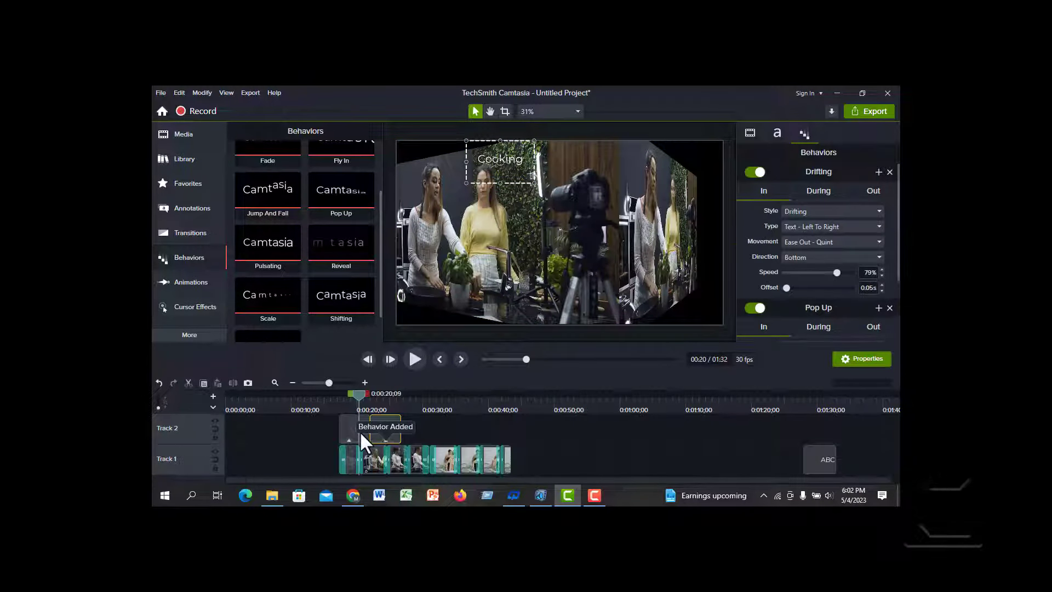
scroll(338, 213, down, 1)
drag(335, 214, 367, 430)
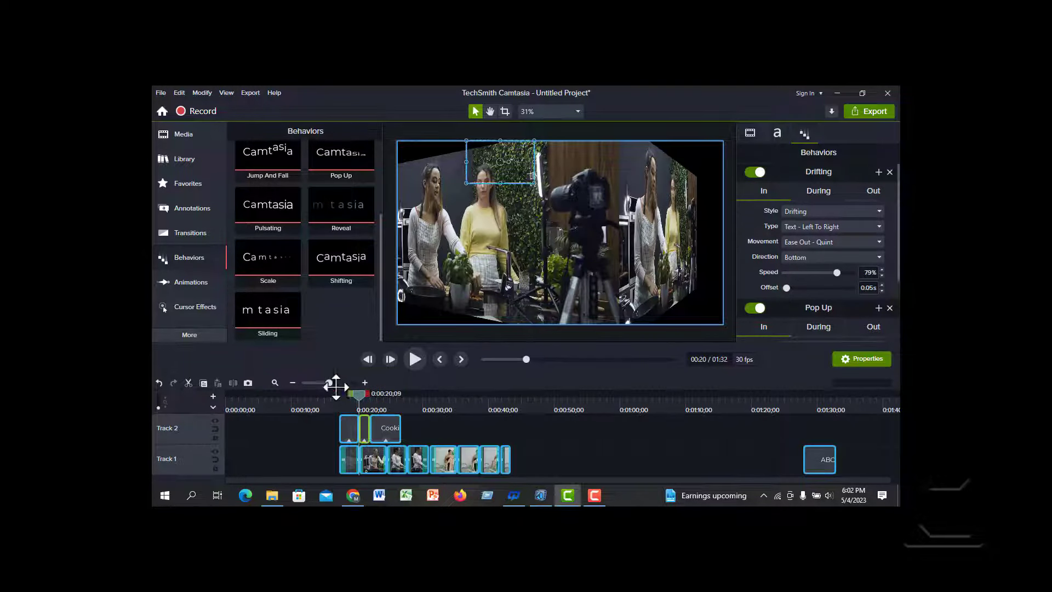
Add the Sliding behavior to the first piece of the Cooking callout on Track 2
click(347, 446)
click(346, 429)
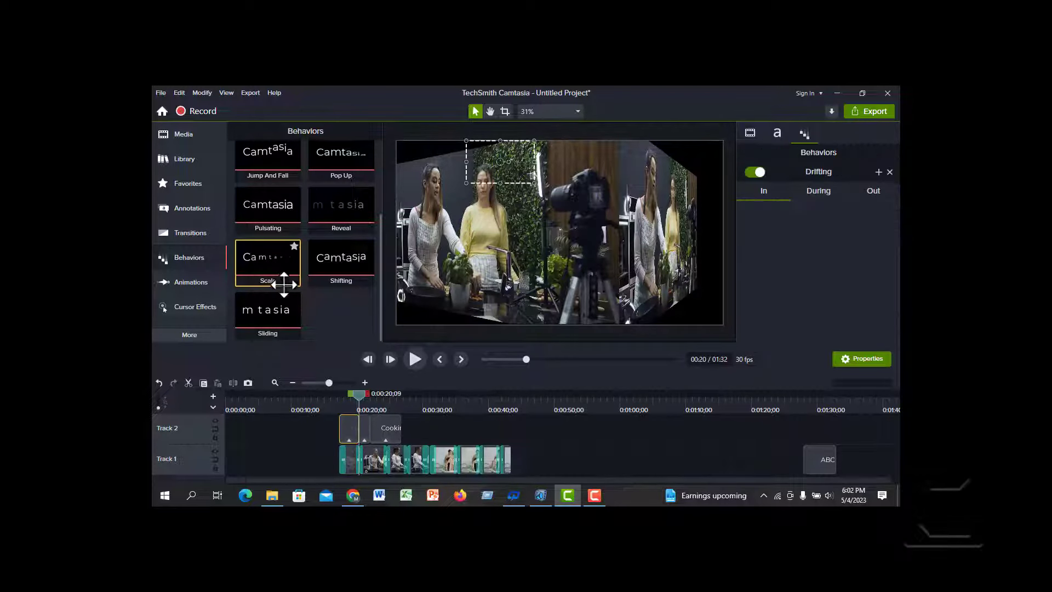
drag(274, 309, 347, 432)
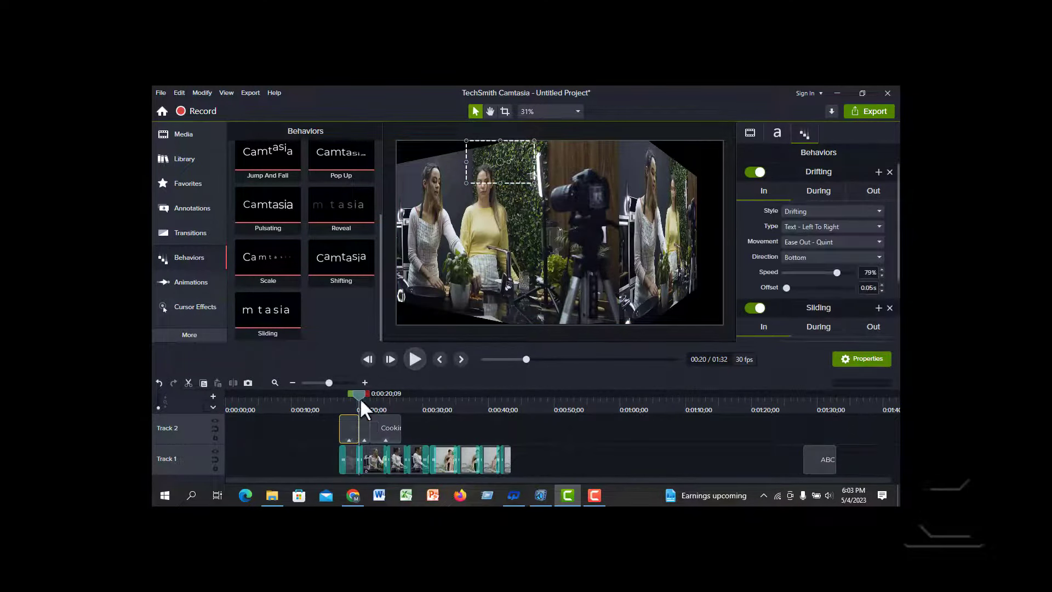
Play the timeline from 0:00:15;15 through the Cooking callout pieces to check their behaviors
drag(359, 396, 328, 397)
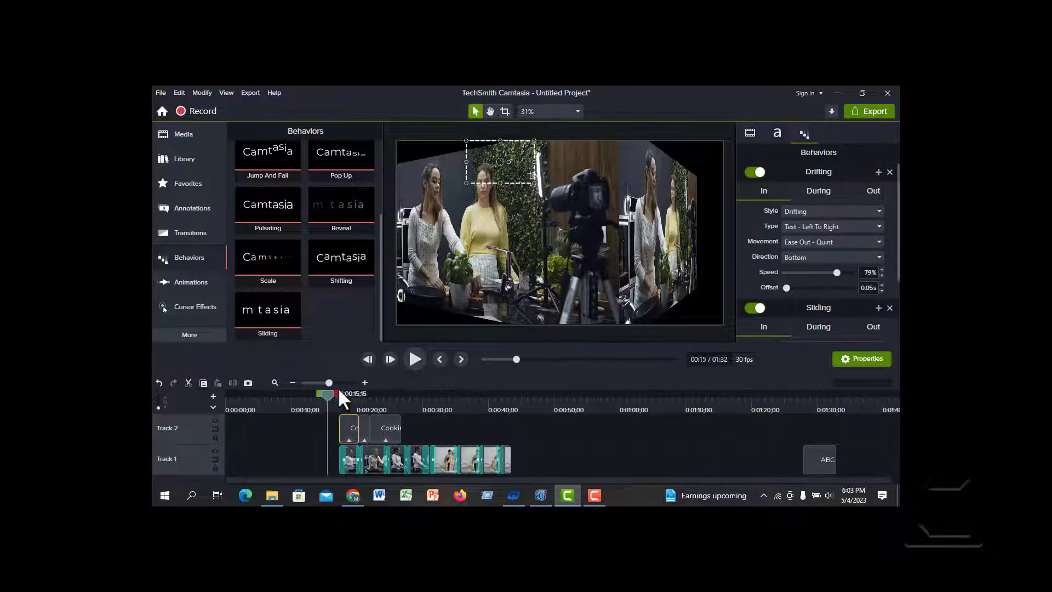
click(415, 359)
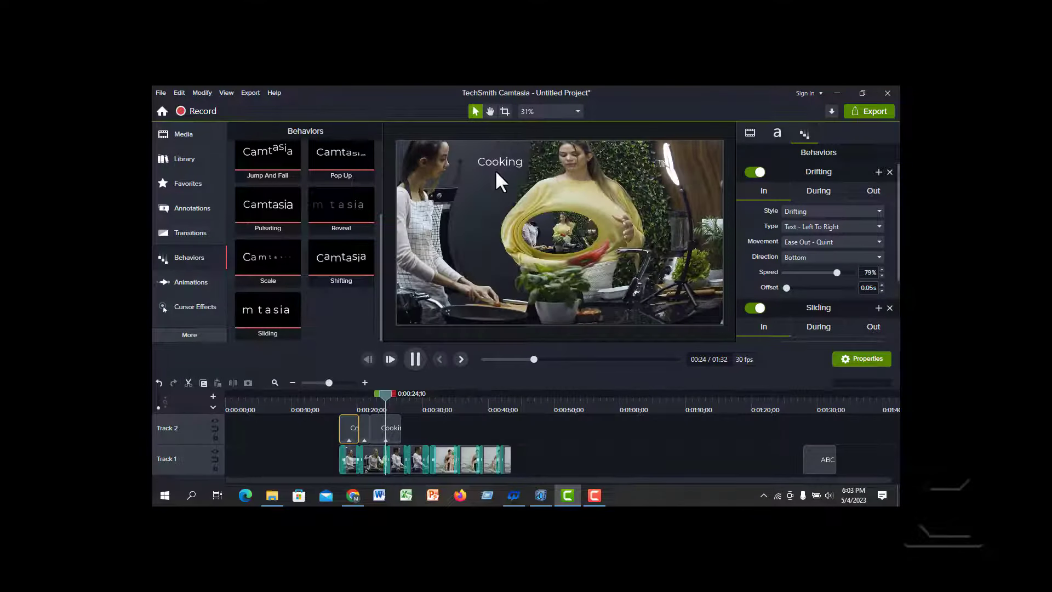
click(415, 359)
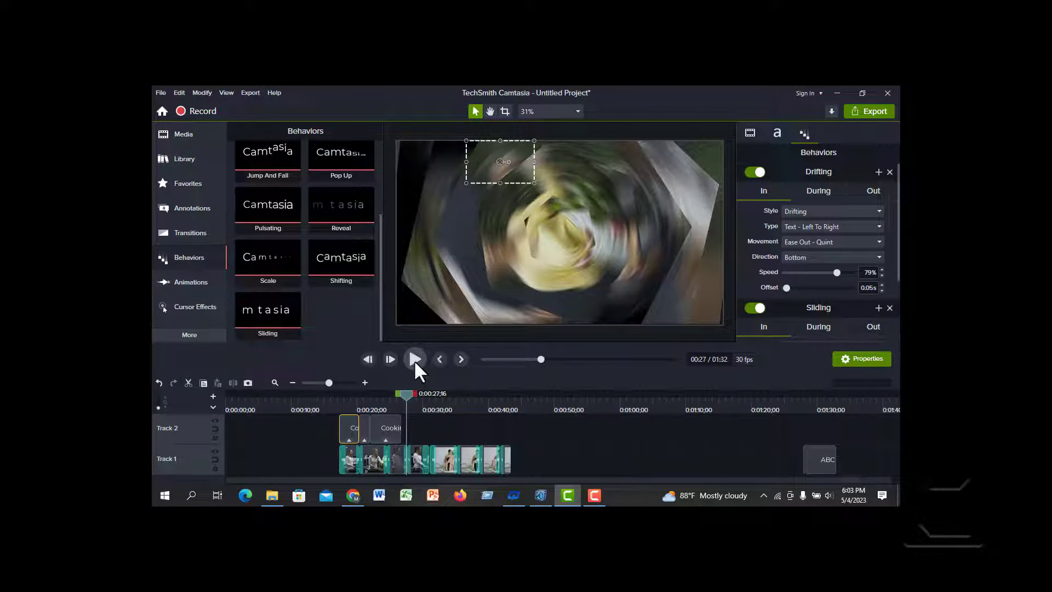
drag(406, 391, 386, 396)
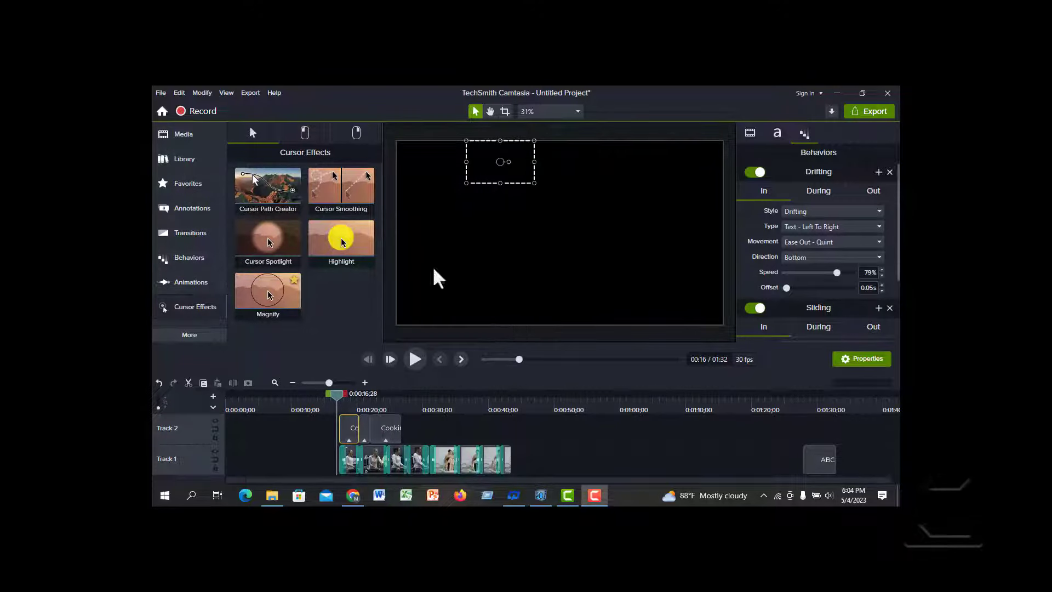
Add the cornercircles intro from the Camtasia 2021 library to Track 2, directly before the first Cooking piece
click(174, 160)
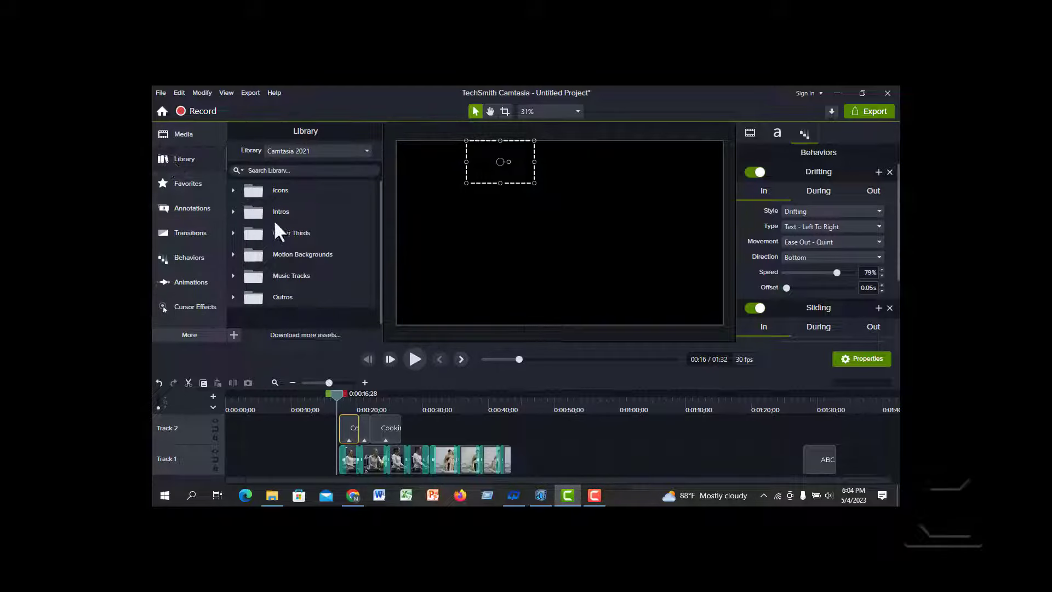
scroll(285, 252, down, 1)
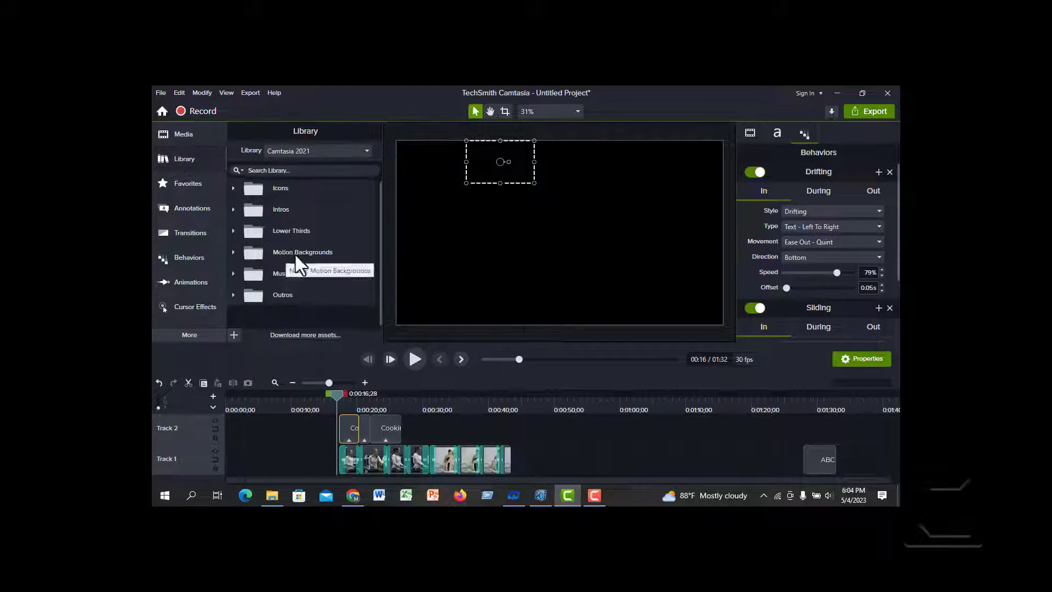
click(233, 209)
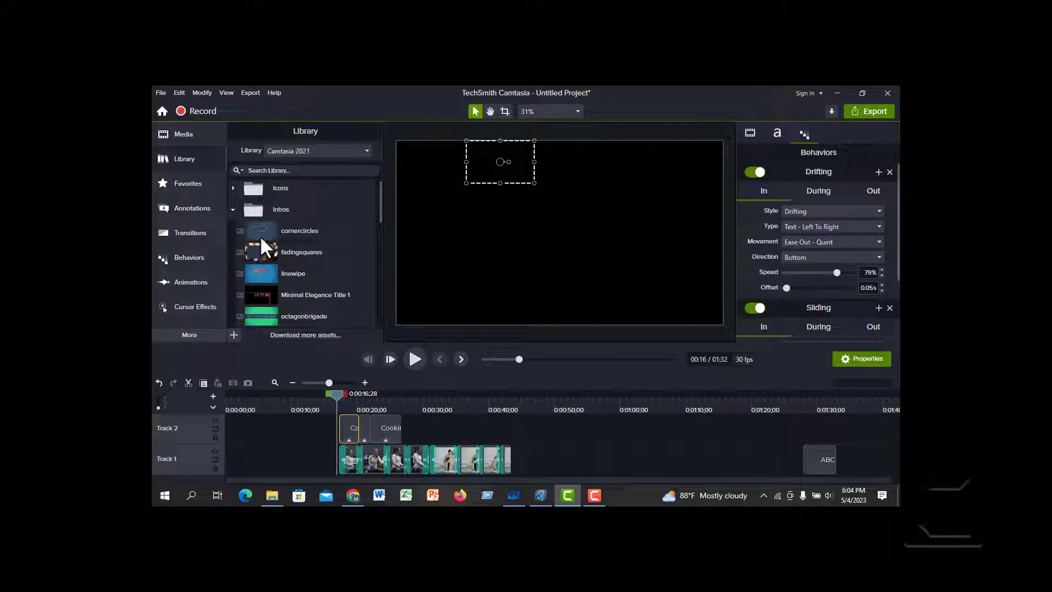
drag(258, 228, 317, 464)
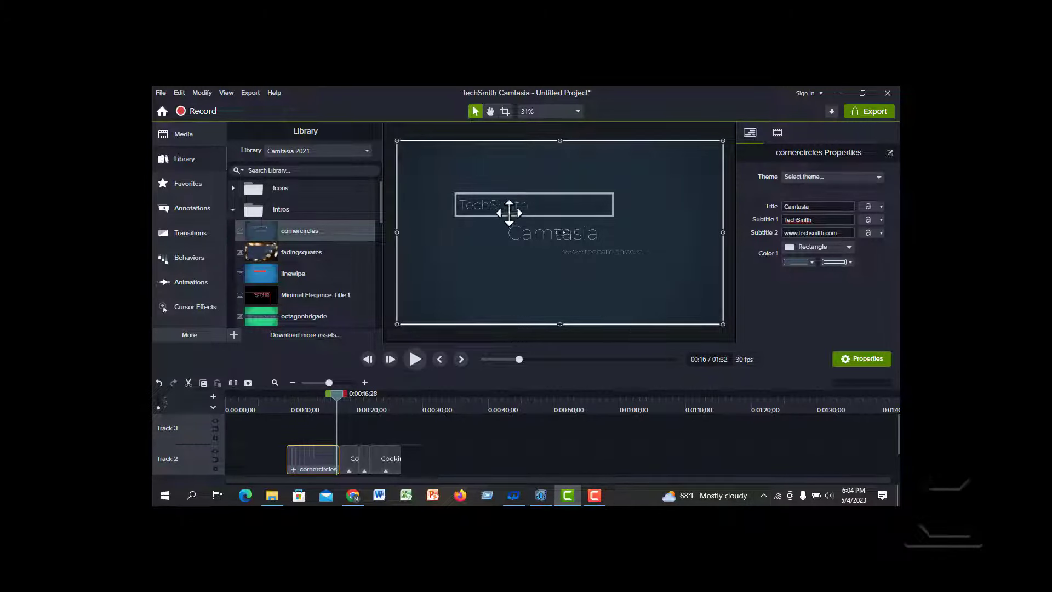
Open the cornercircles intro group for editing and delete its TechSmith text
click(509, 206)
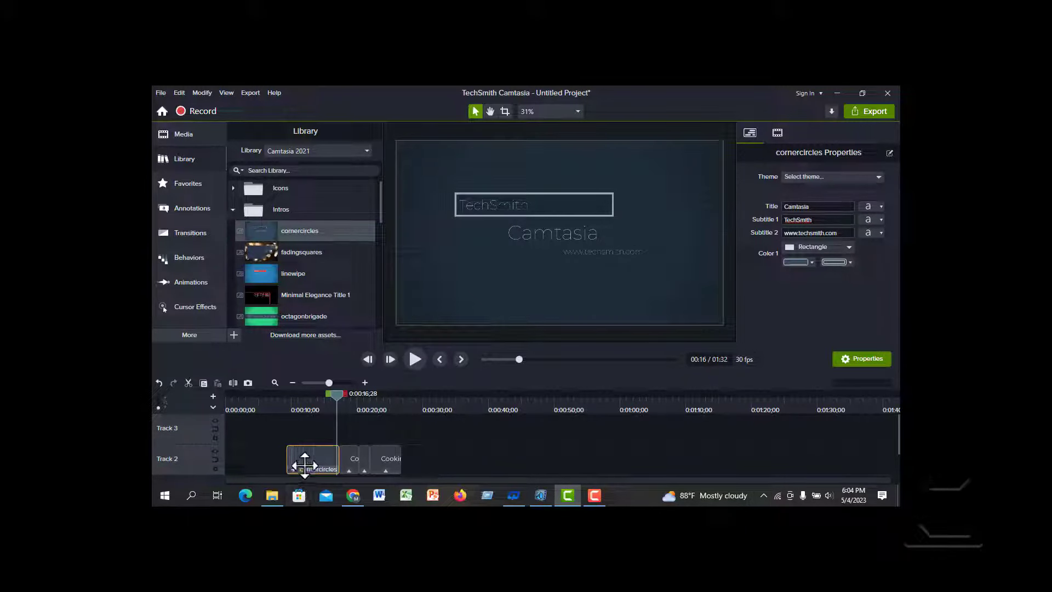
double_click(459, 243)
click(486, 209)
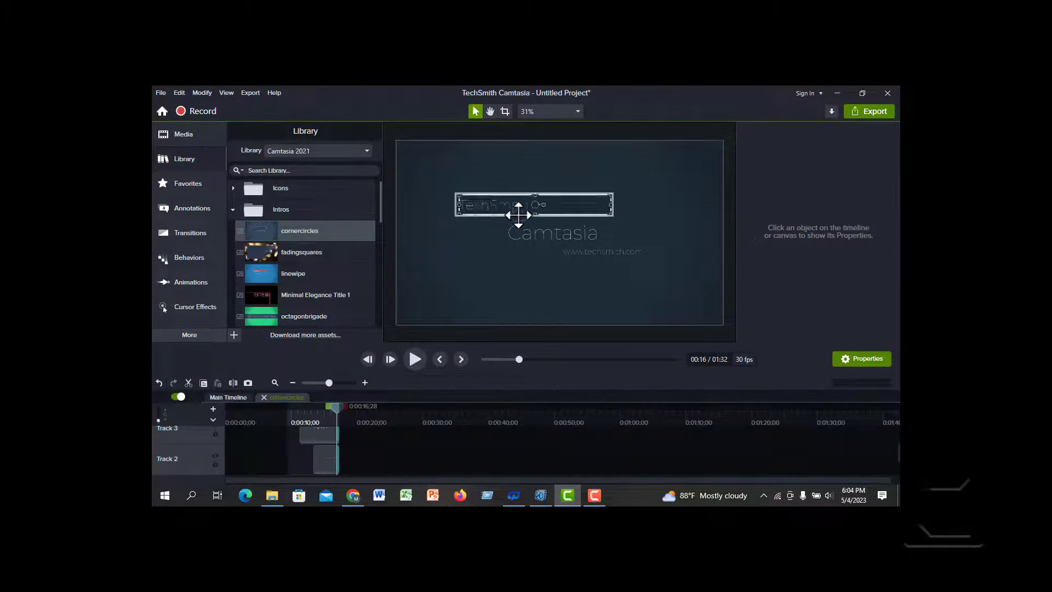
double_click(531, 205)
click(758, 453)
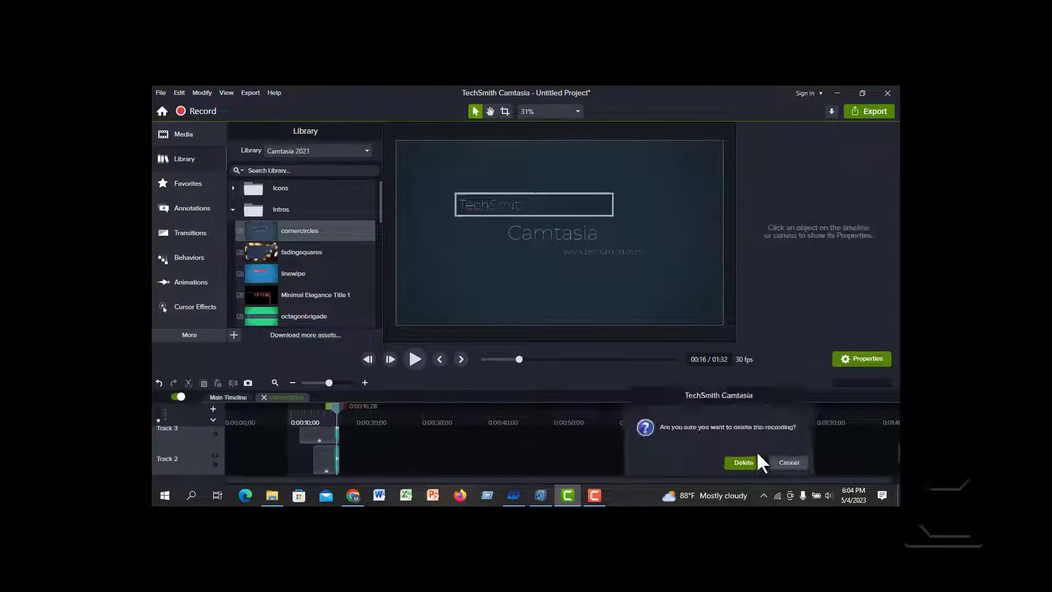
click(789, 462)
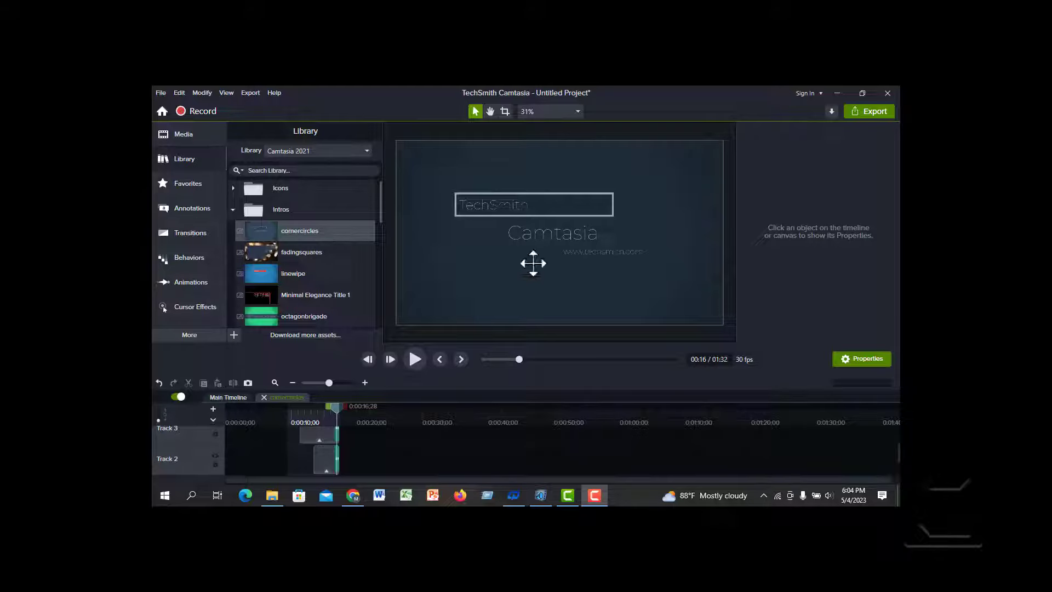
click(507, 205)
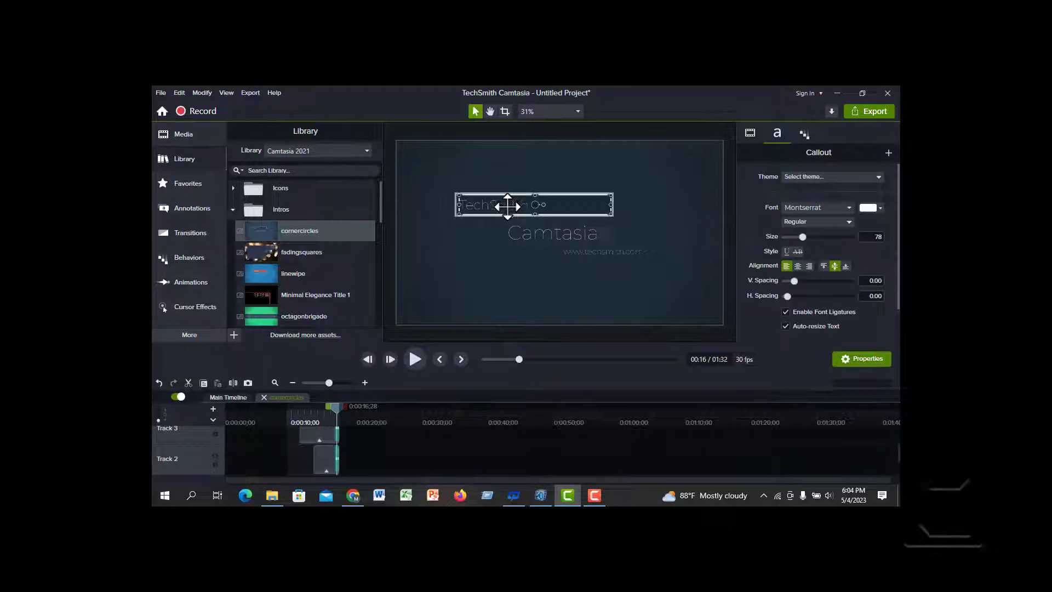
key(Delete)
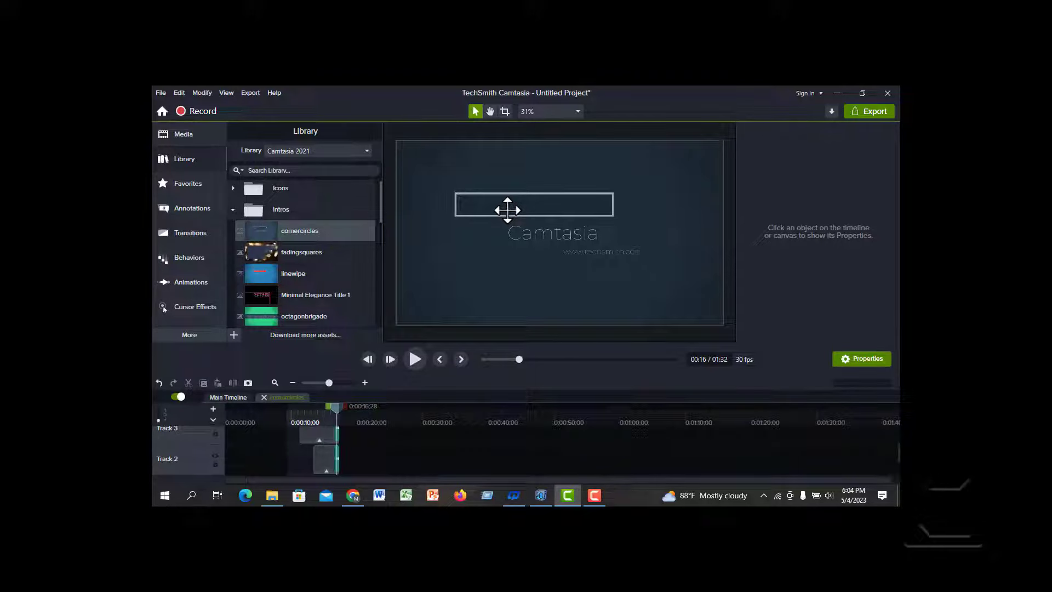
Try to enter text in the intro's empty rectangle and return to the main timeline
key(v)
double_click(512, 211)
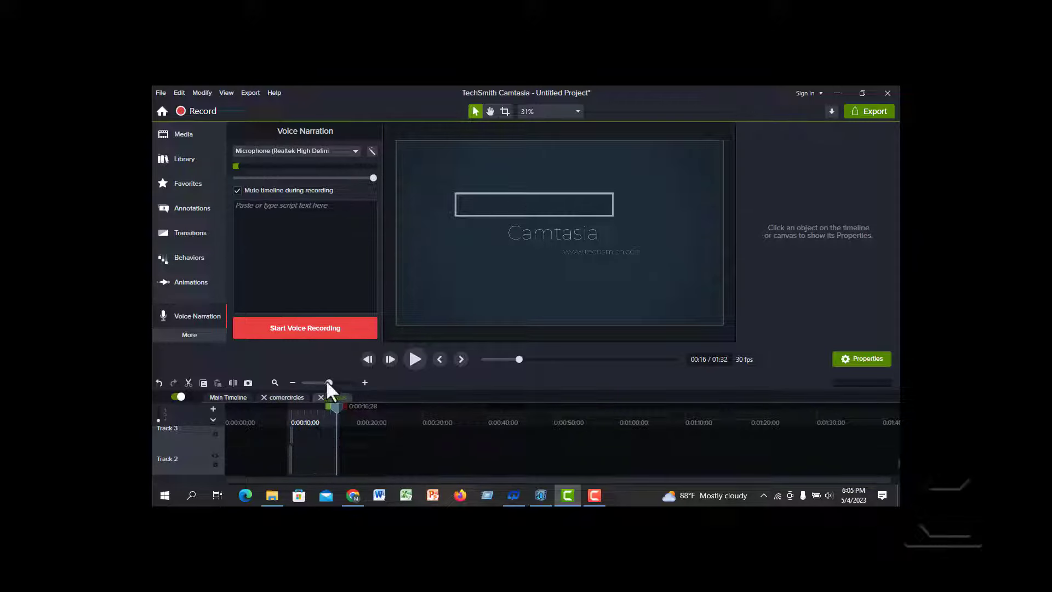
click(321, 397)
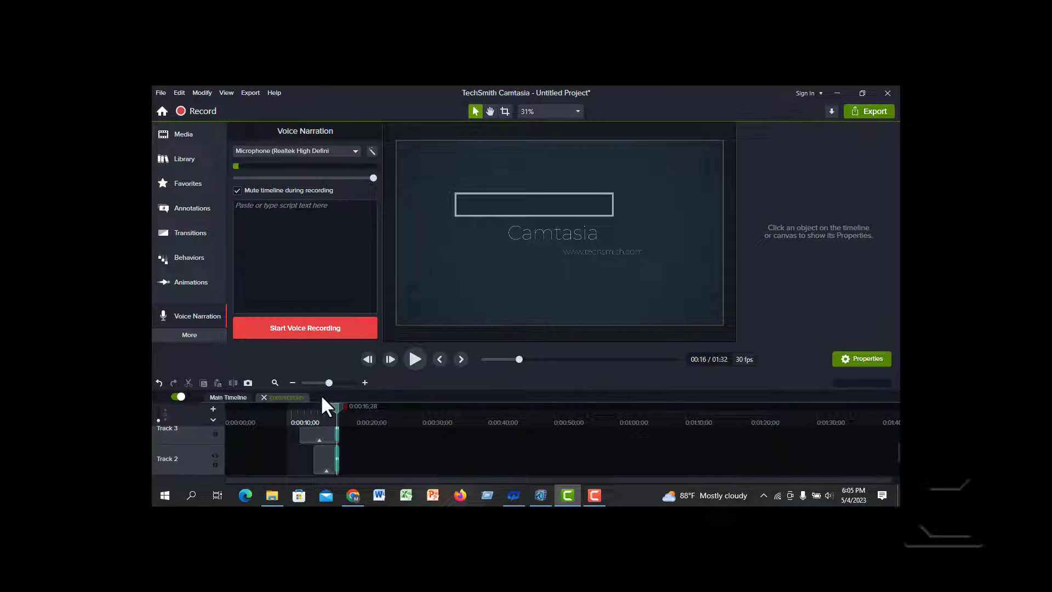
click(263, 397)
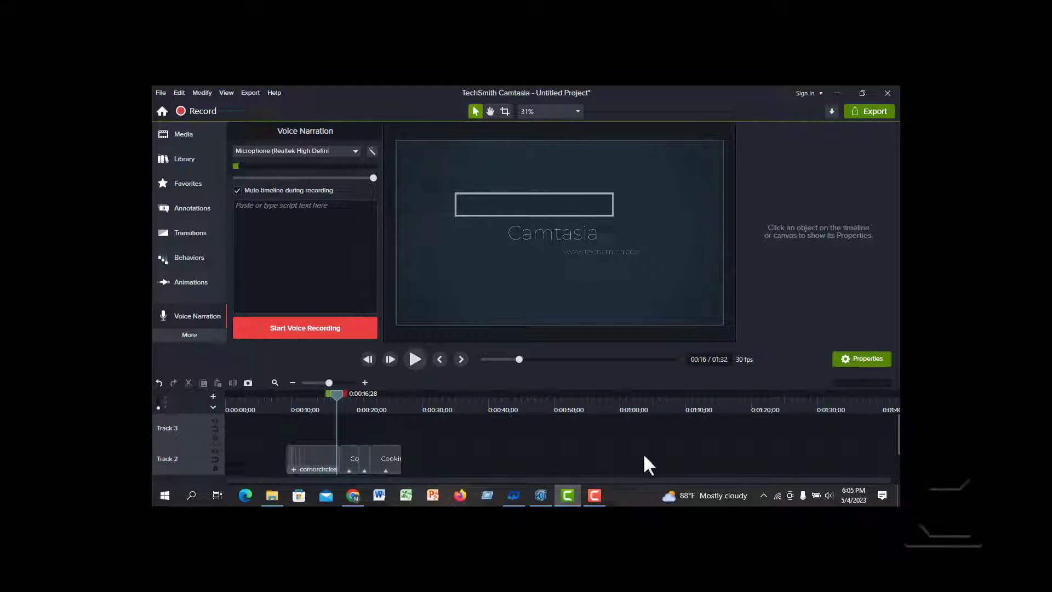
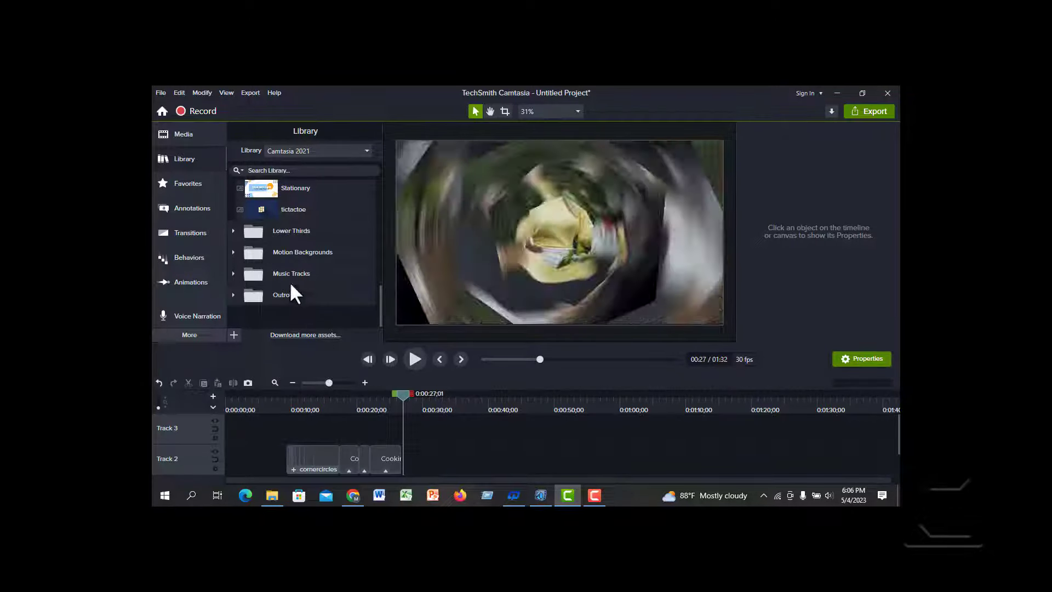
Add Simple Bright Outro 3 from the library's Outros to Track 2 right after the Cooking callout and play it to check
click(233, 295)
scroll(257, 307, down, 1)
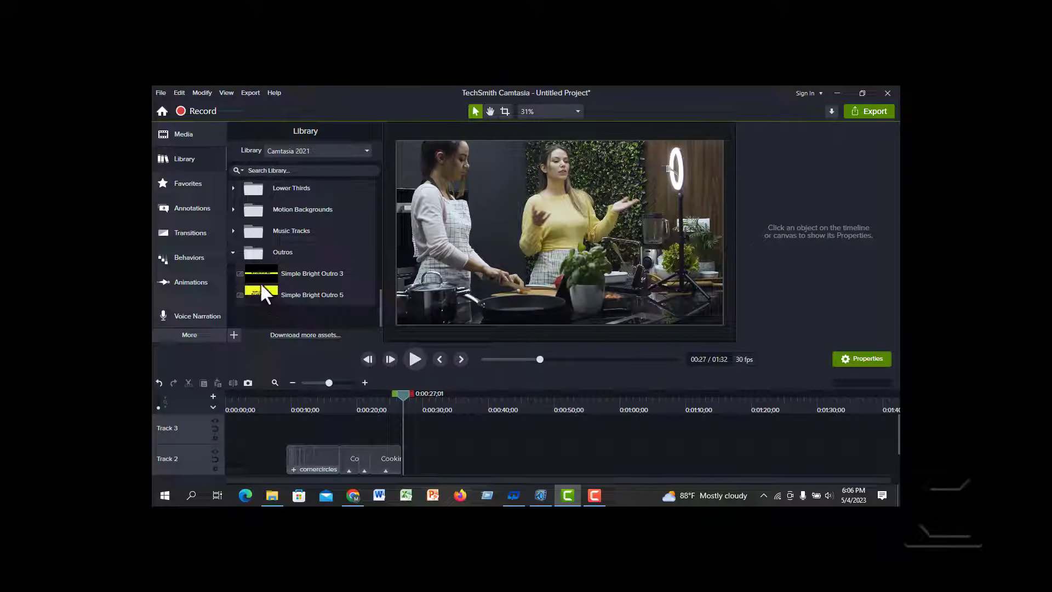
drag(254, 272, 403, 458)
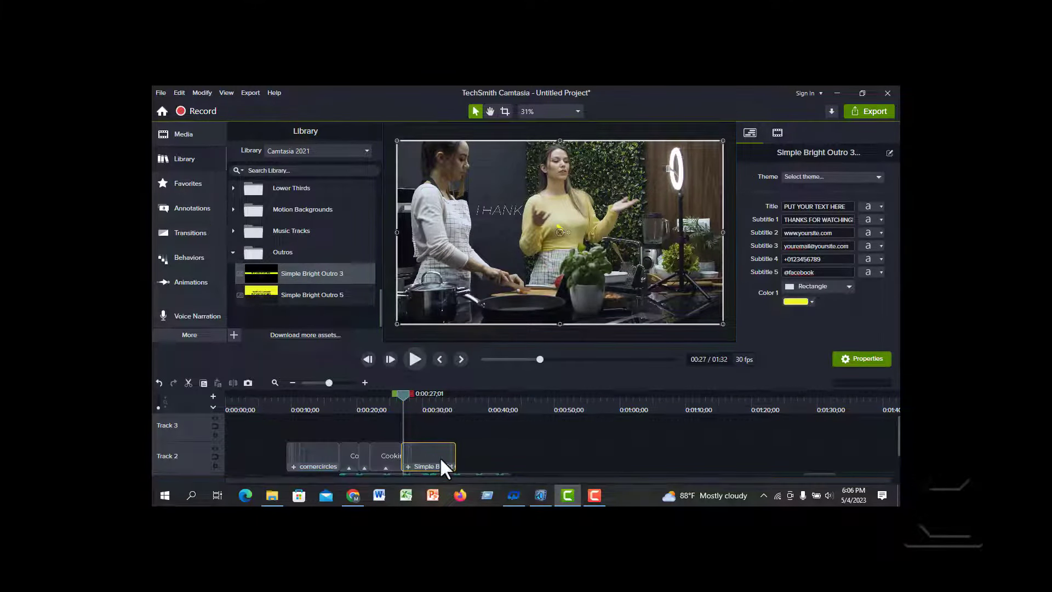
click(407, 358)
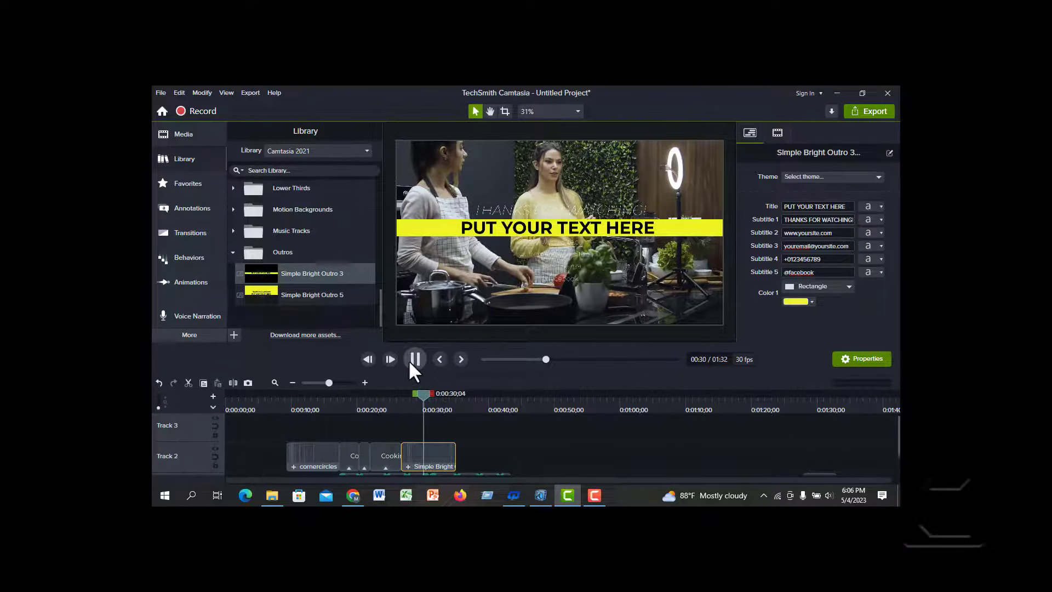
click(409, 360)
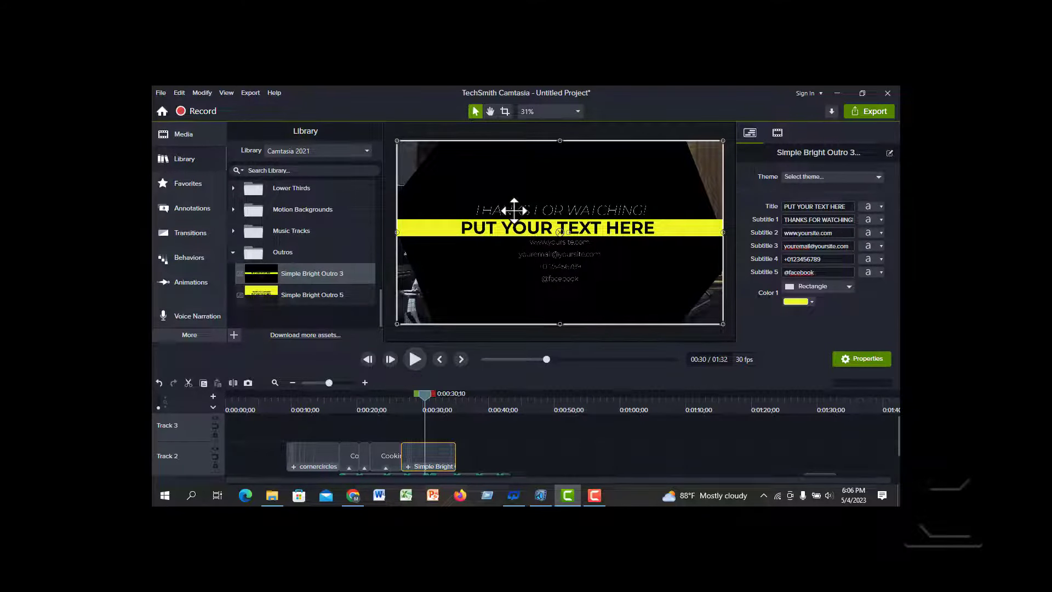
Replace the outro's PUT YOUR TEXT HERE title with "Your name" and return to the main timeline
double_click(572, 228)
double_click(573, 228)
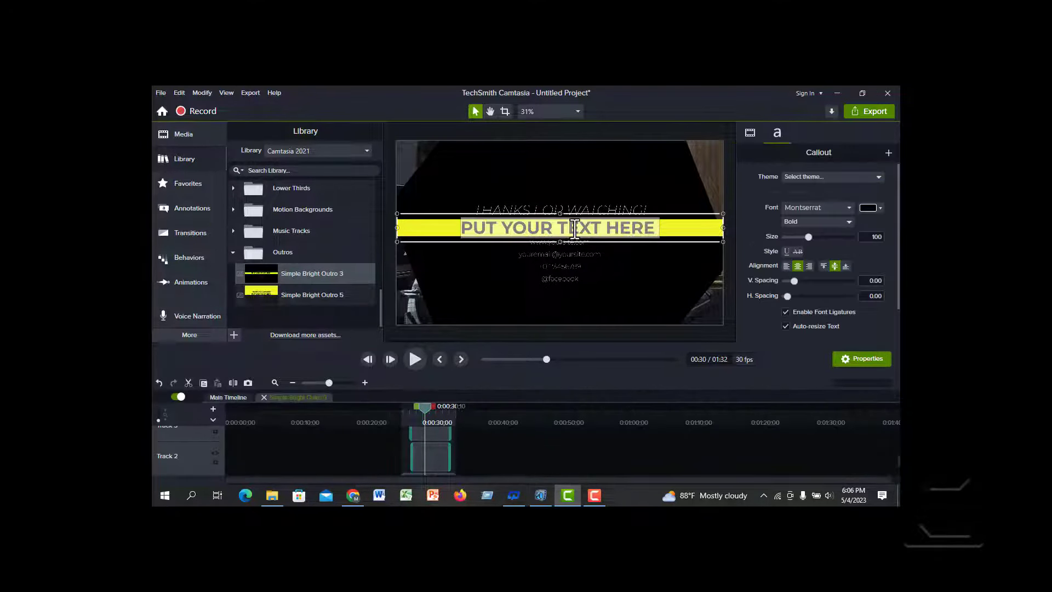
key(BackSpace)
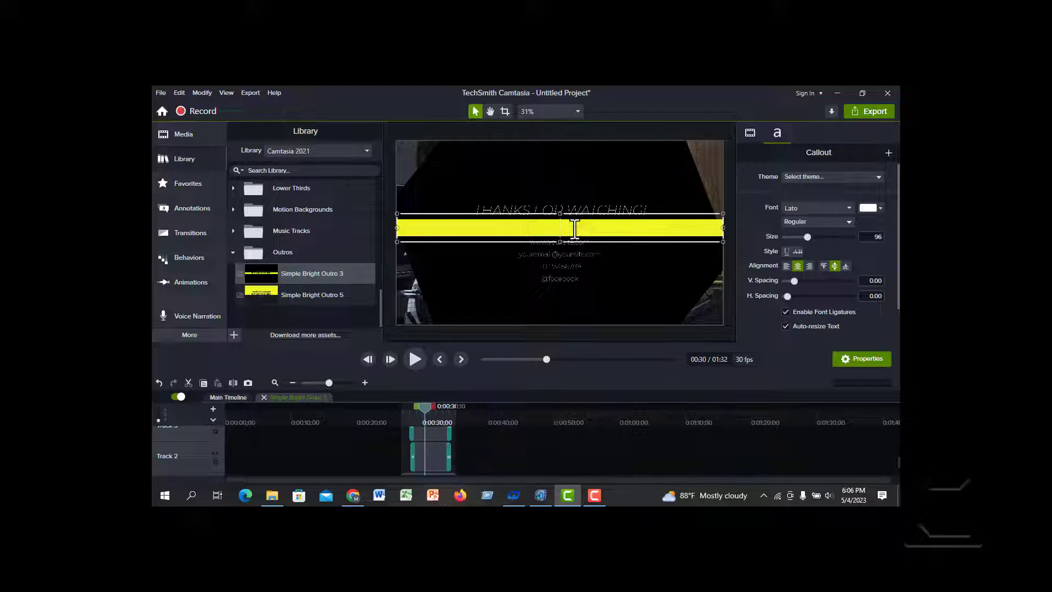
text(th)
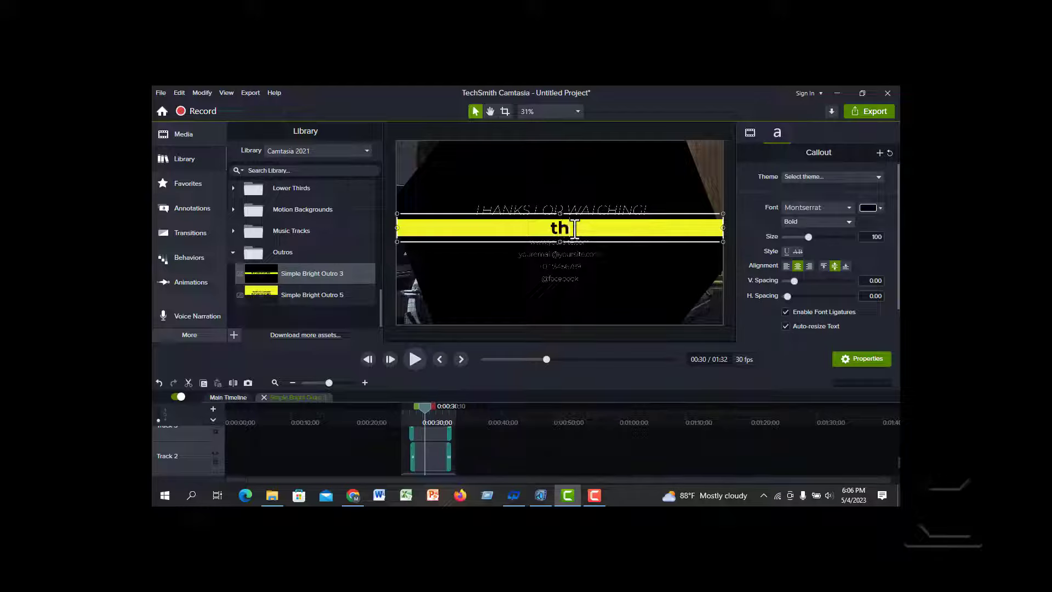
text(a)
key(BackSpace)
key(BackSpace)
key(BackSpace)
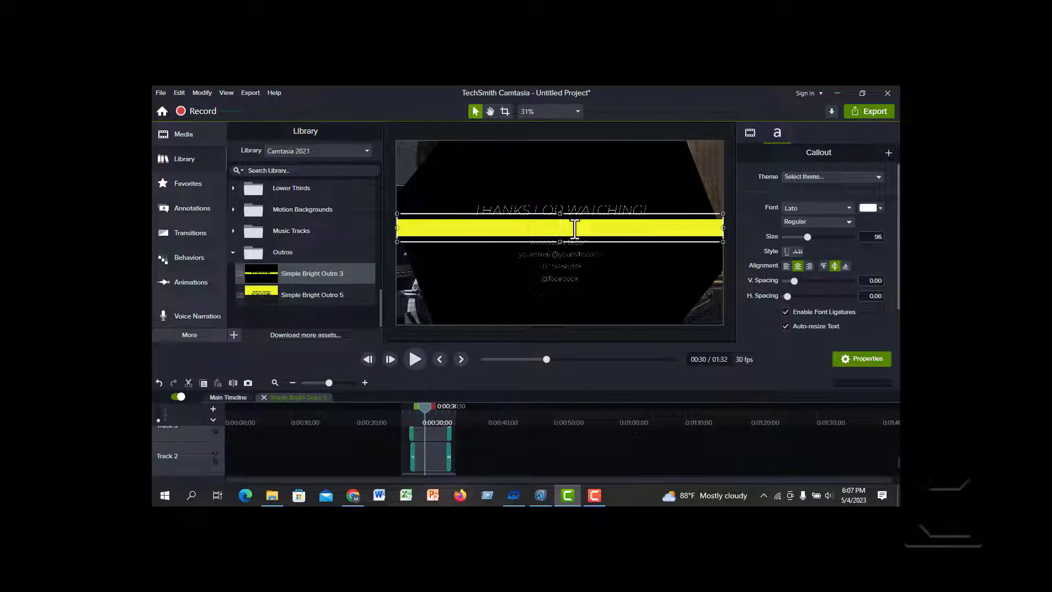
text(You)
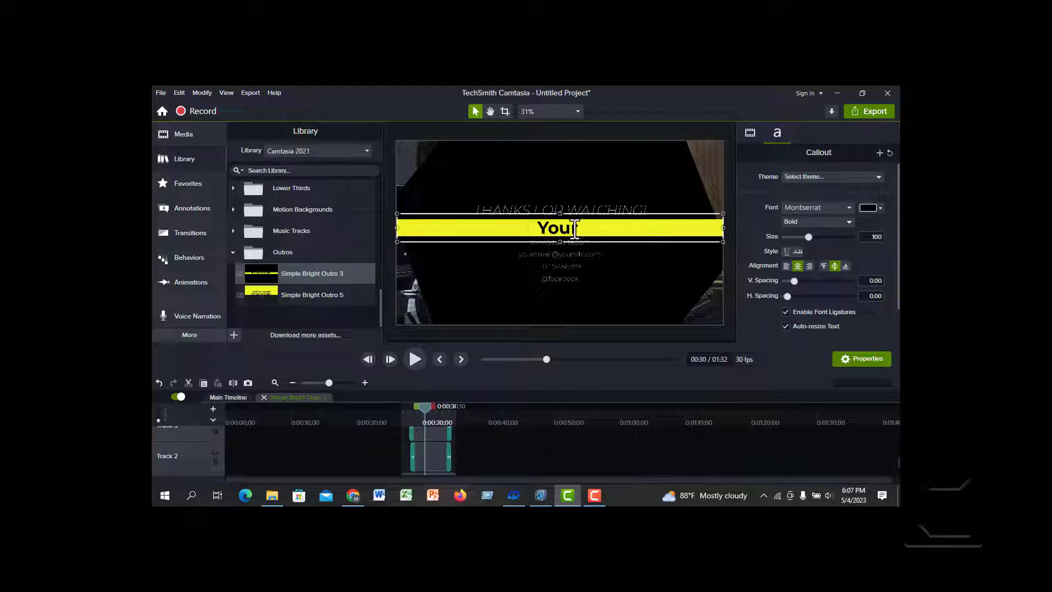
text(r name)
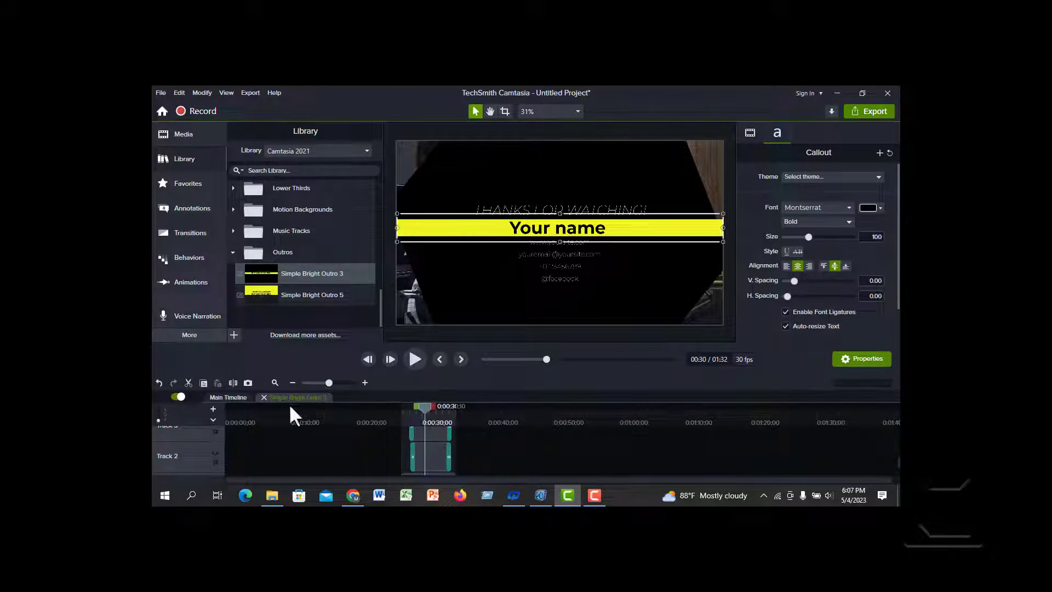
click(263, 397)
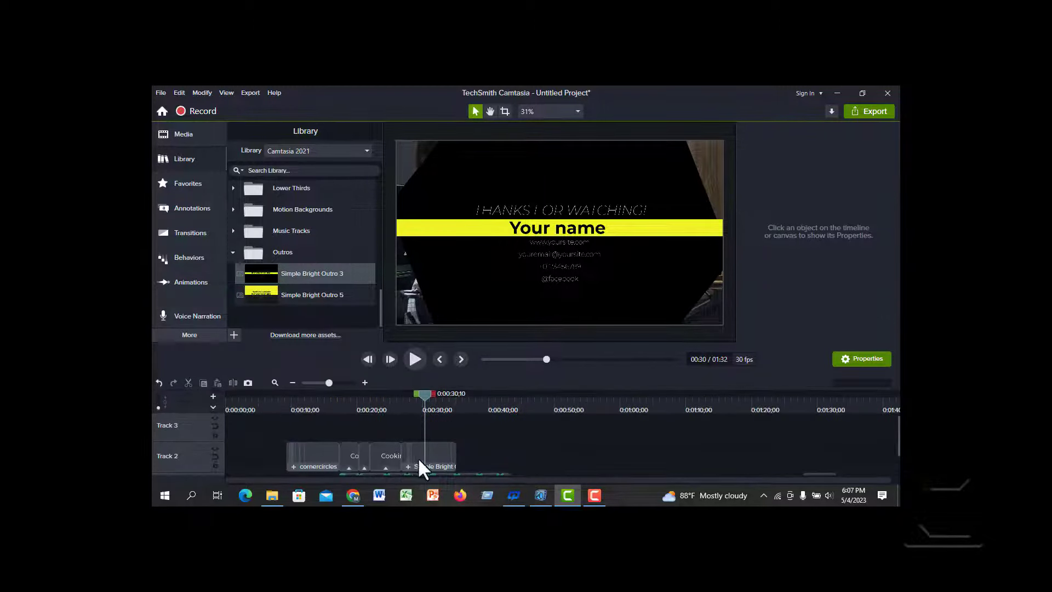
Split the Simple Bright Outro 3 clip on Track 2 at 0:00:28;22 and add the Pulsating behavior to its first piece
click(432, 459)
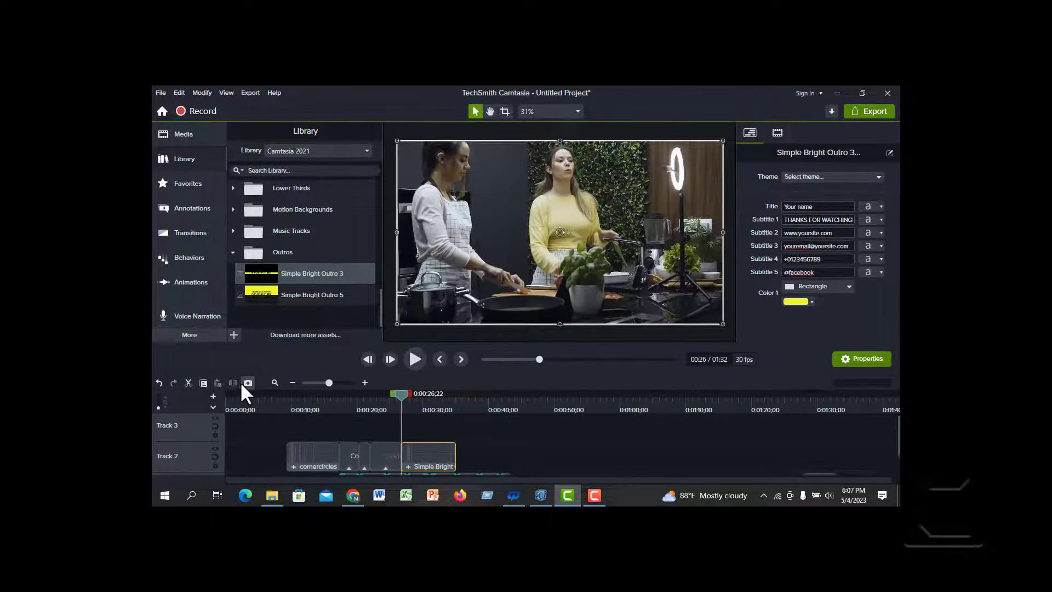
drag(396, 398, 408, 391)
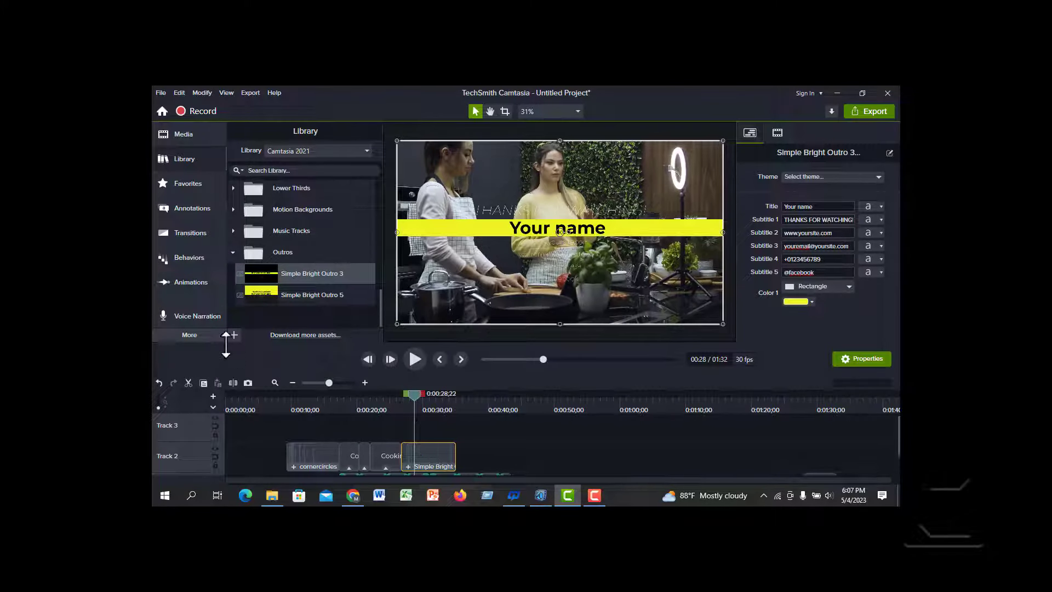
click(236, 386)
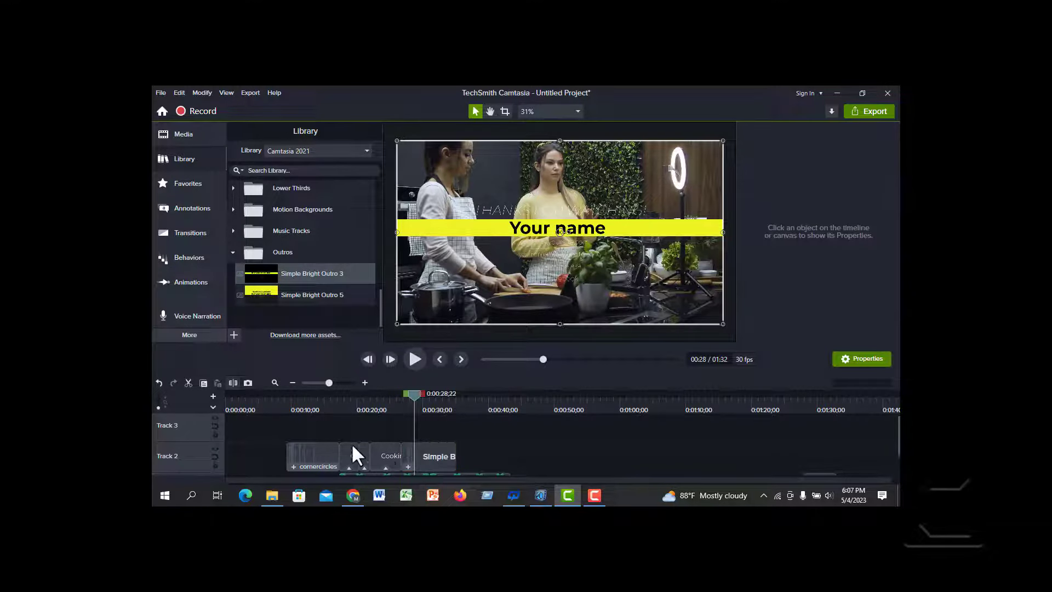
click(188, 258)
drag(281, 205, 408, 456)
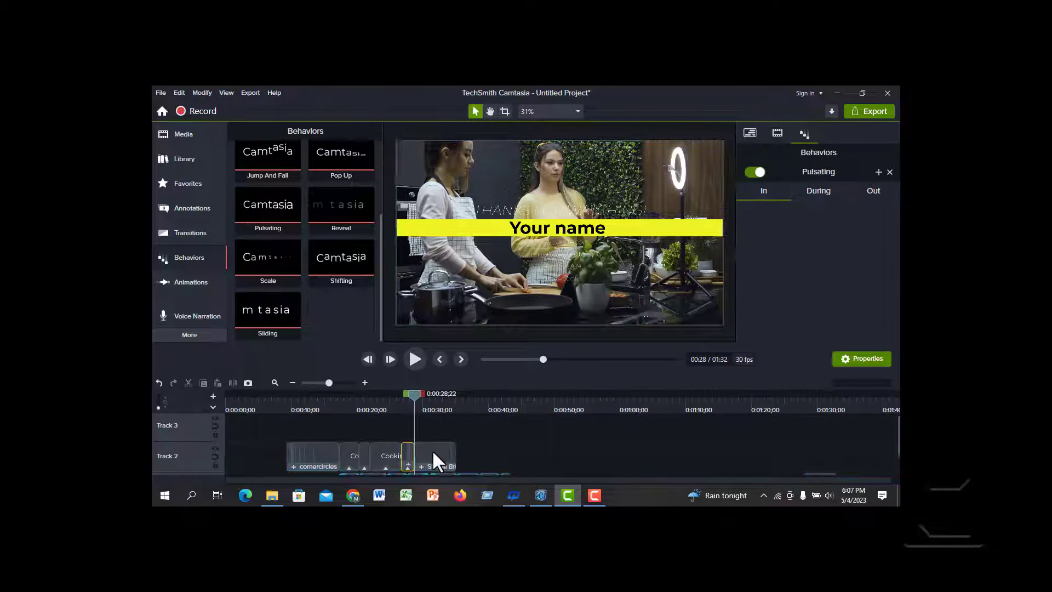
Add the Pop Up behavior to the second Simple Bright Outro 3 piece on Track 2 and play the timeline from just before the intro
click(417, 396)
drag(416, 393, 419, 393)
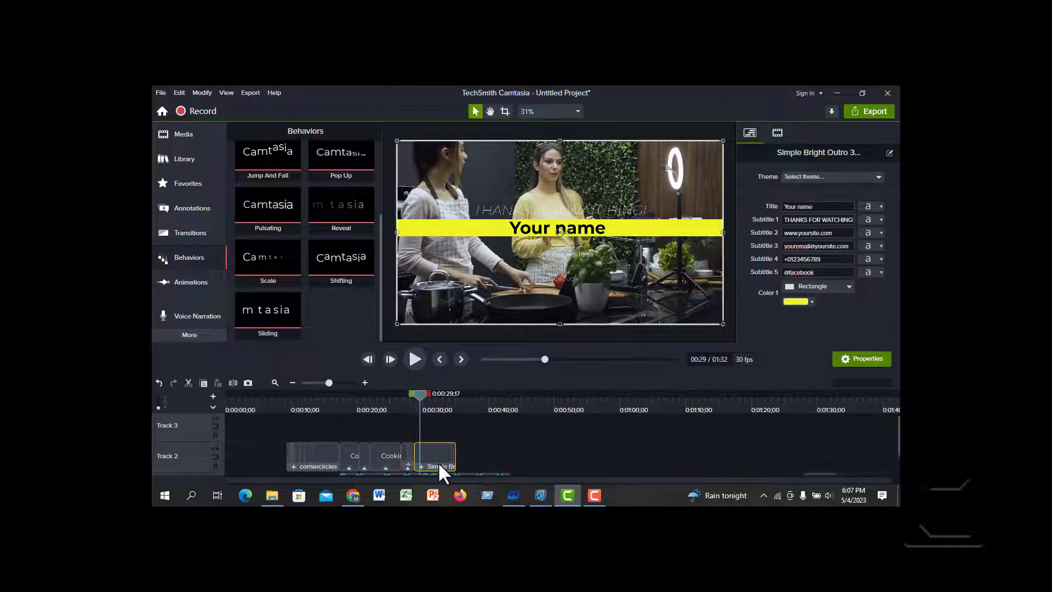
drag(341, 205, 433, 455)
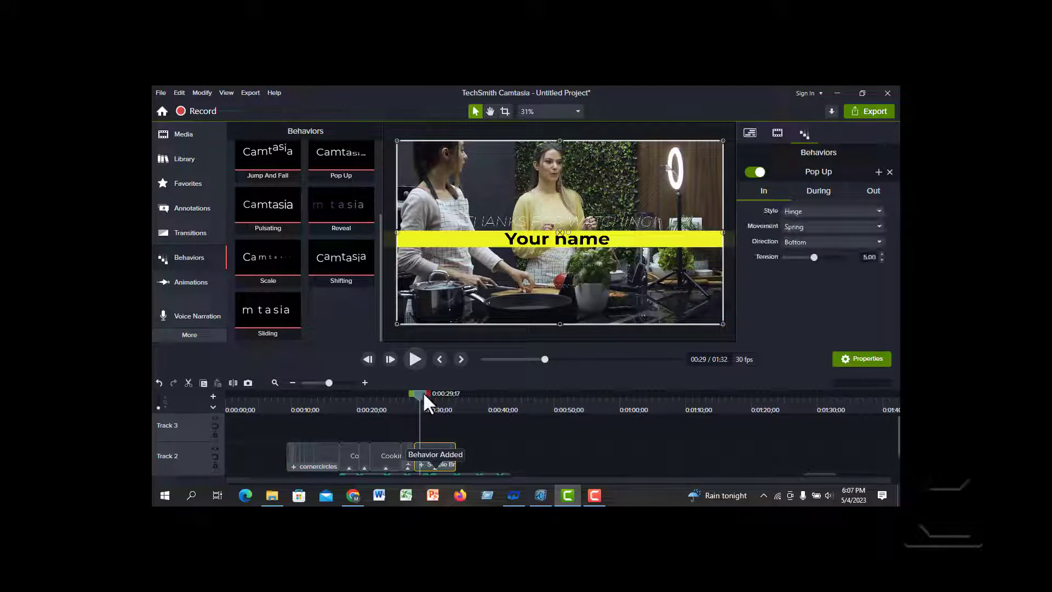
drag(423, 391, 284, 424)
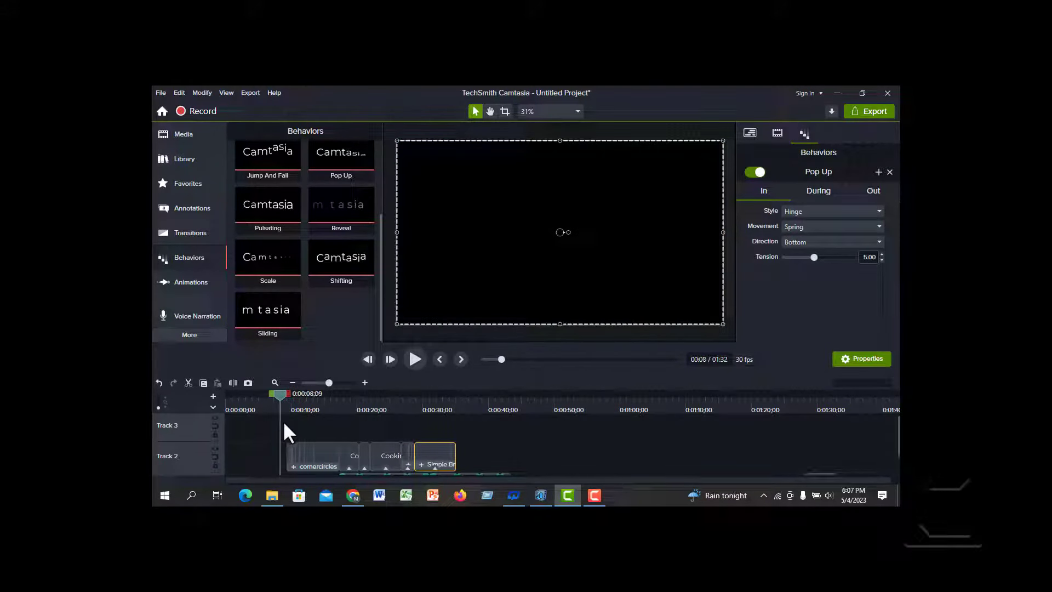
click(414, 360)
scroll(484, 428, down, 2)
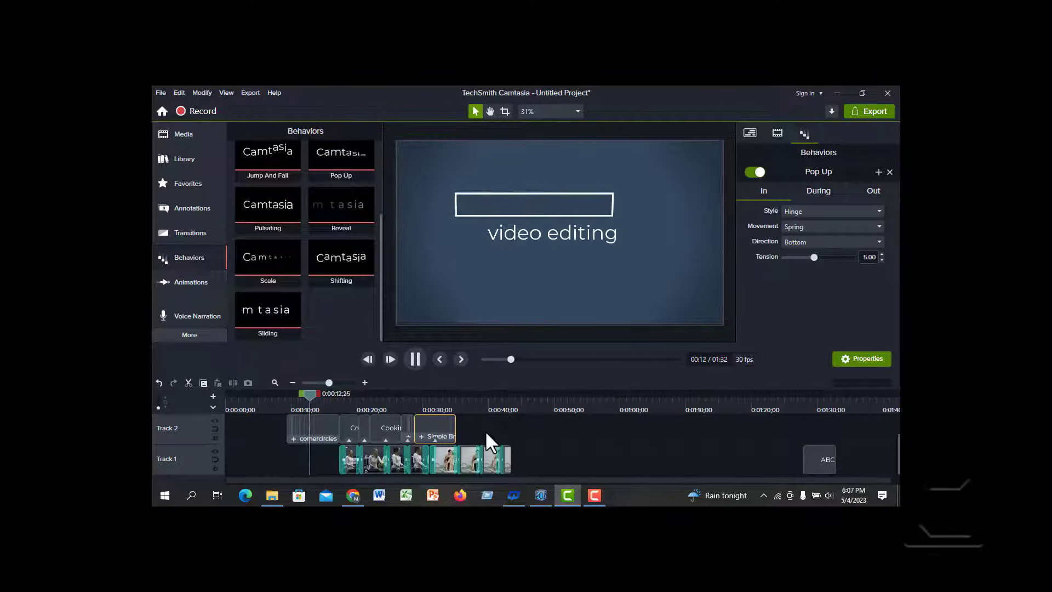
click(414, 360)
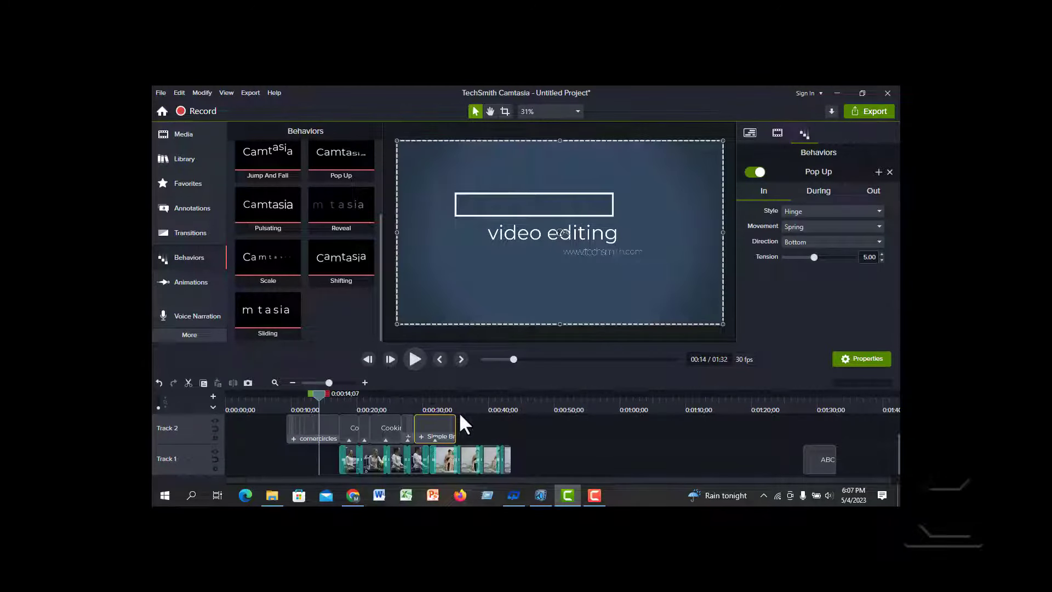
Move the cornercircles intro directly before the clips on Track 1 and the Pop Up outro piece directly after them, and play the sequence
drag(305, 430, 292, 465)
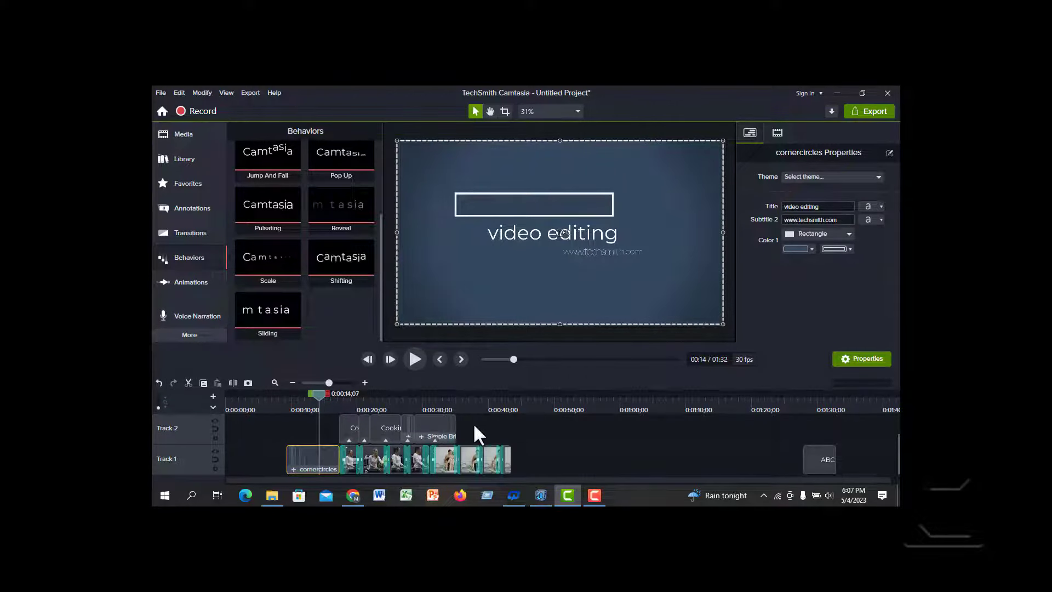
drag(443, 428, 534, 461)
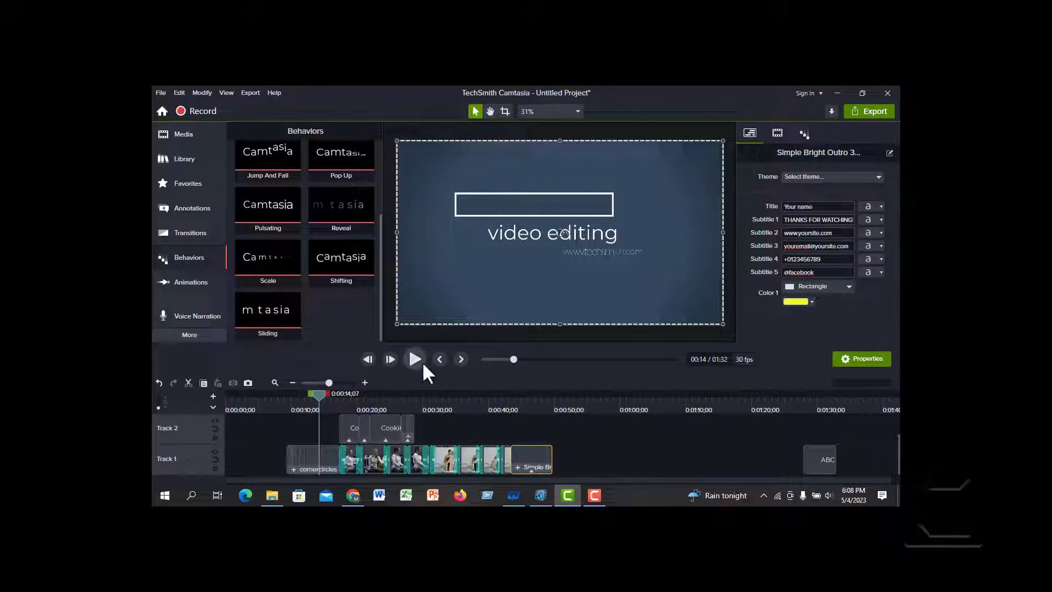
click(414, 360)
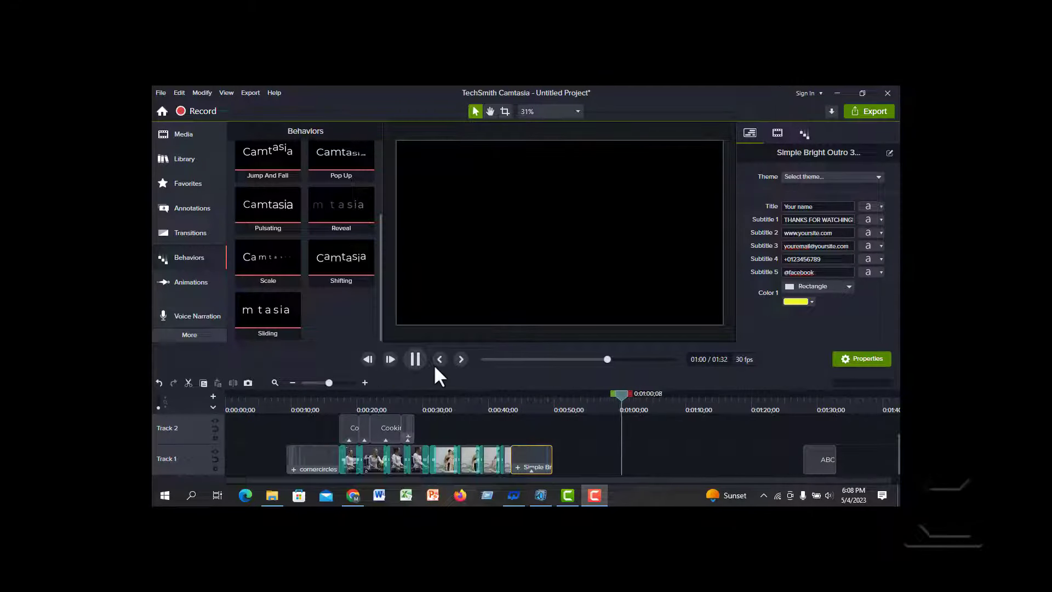
click(411, 360)
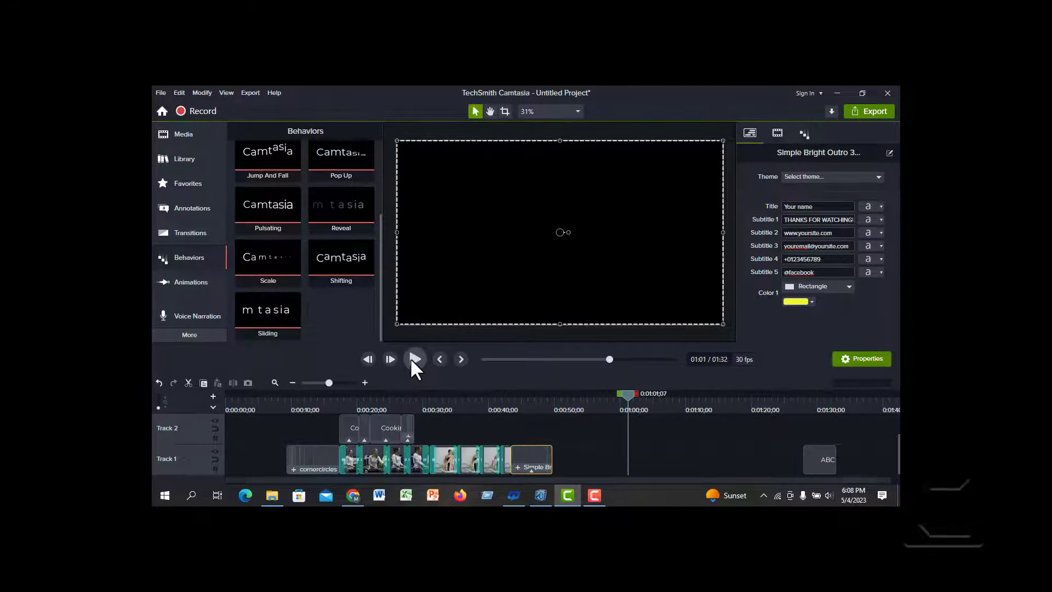
Replay the sequence from the intro's start and remove the short leftover outro piece after the Cooking callout on Track 2
click(613, 400)
drag(579, 401, 253, 466)
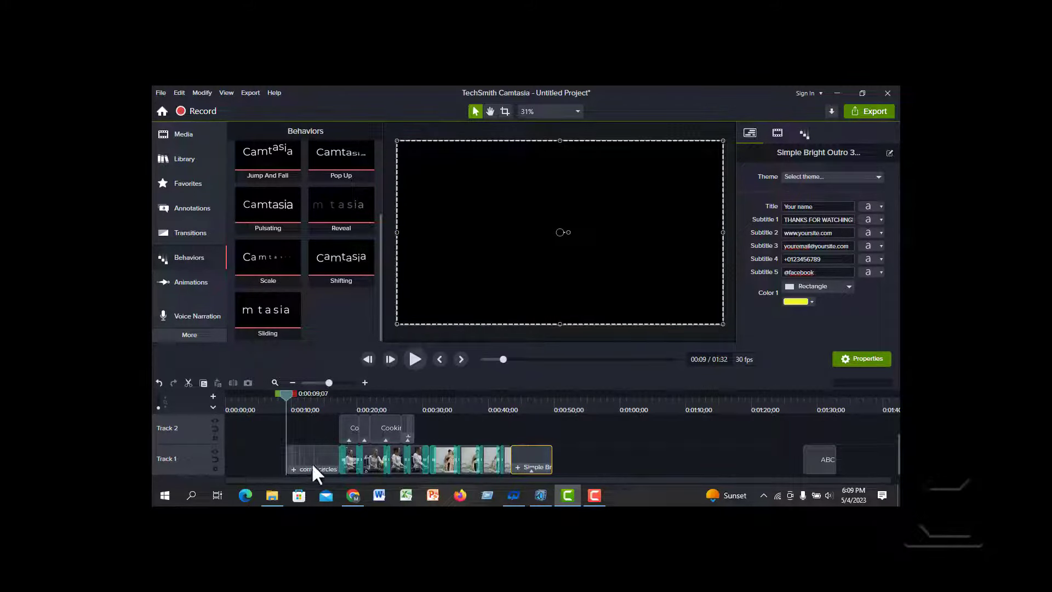
click(413, 354)
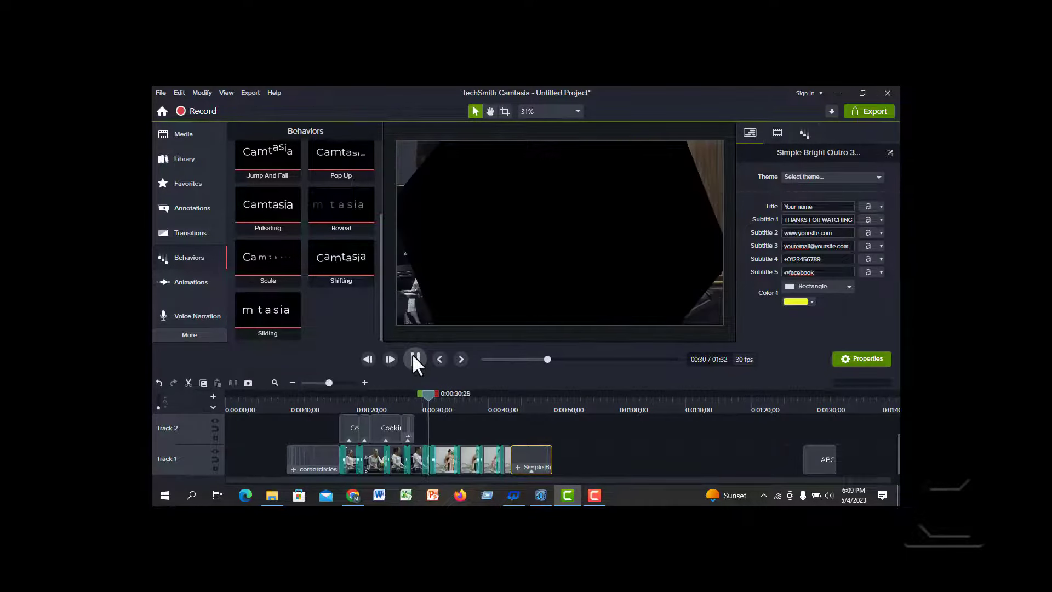
click(415, 359)
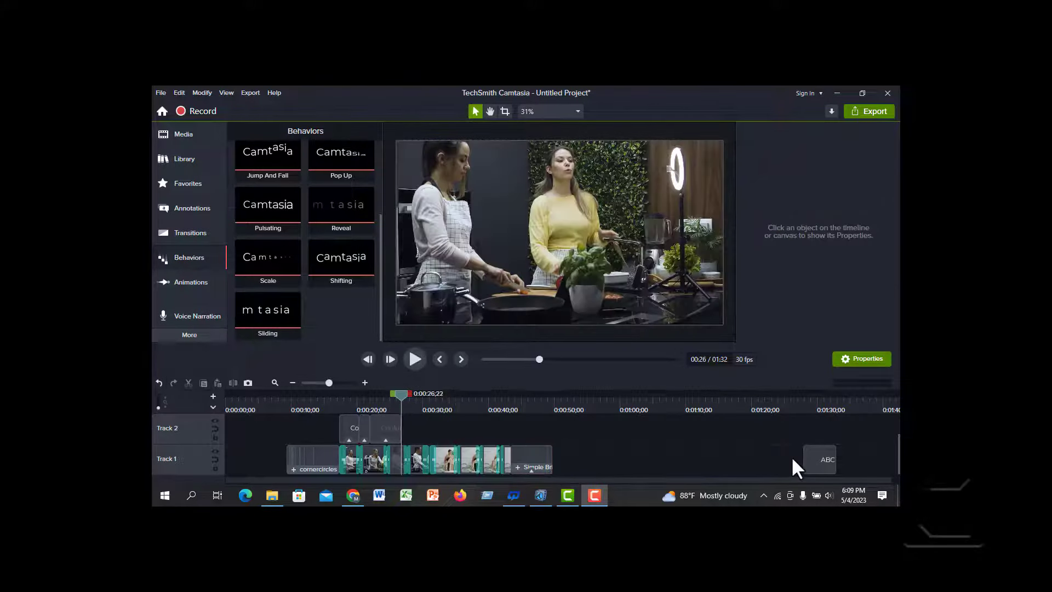
key(space)
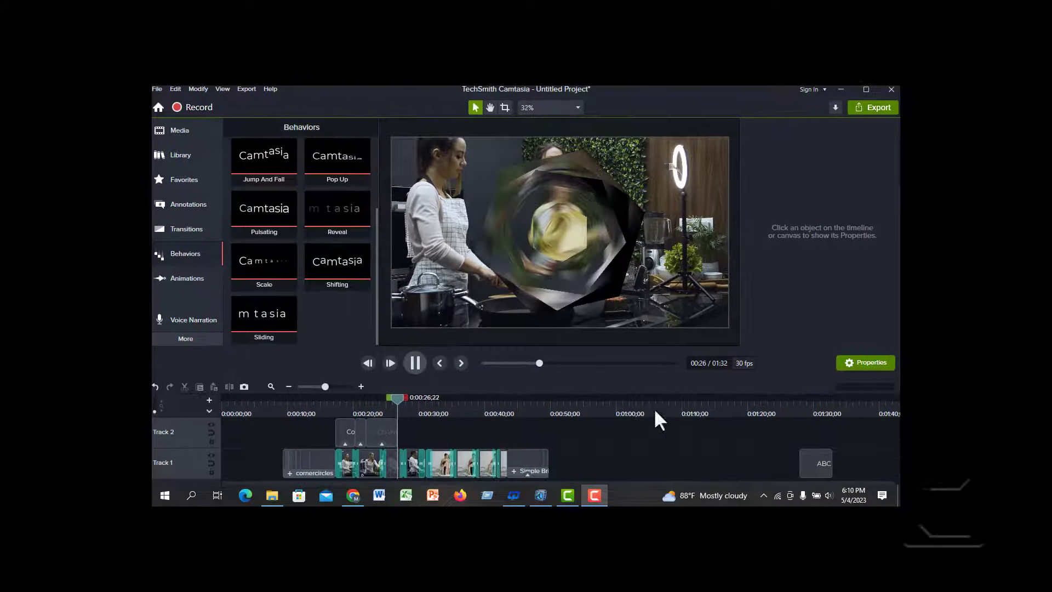
key(space)
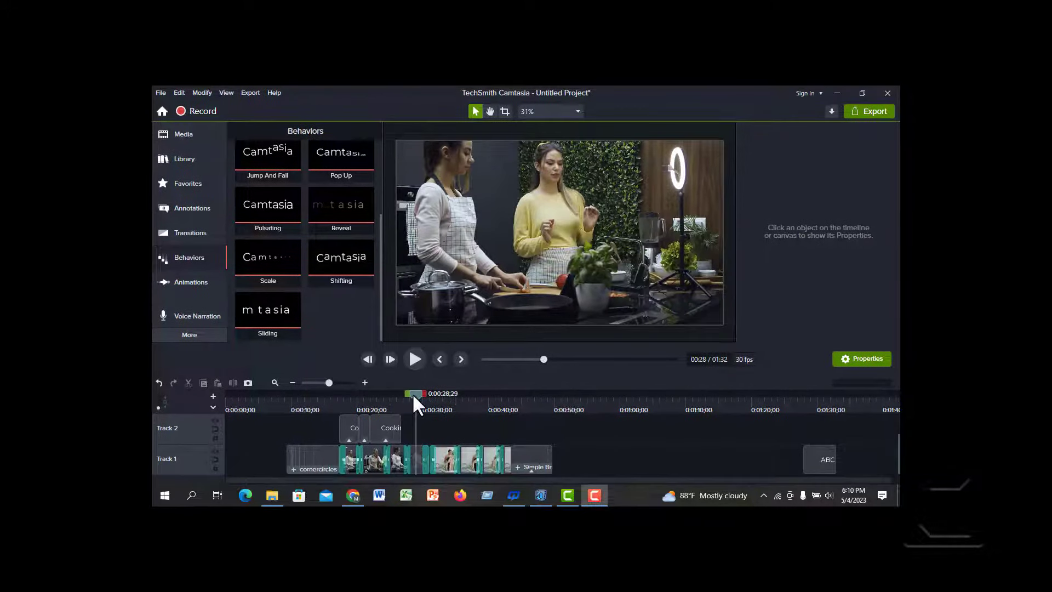
Select the timeline range from the start of the cornercircles intro to the end of the outro at 0:00:49;23
drag(394, 408, 543, 421)
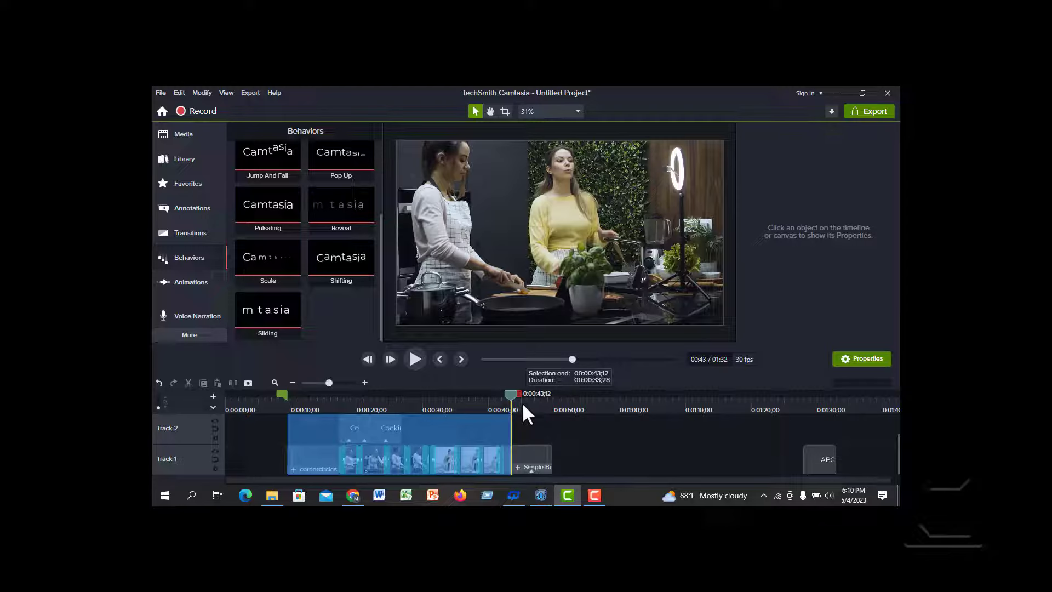
drag(522, 405, 538, 324)
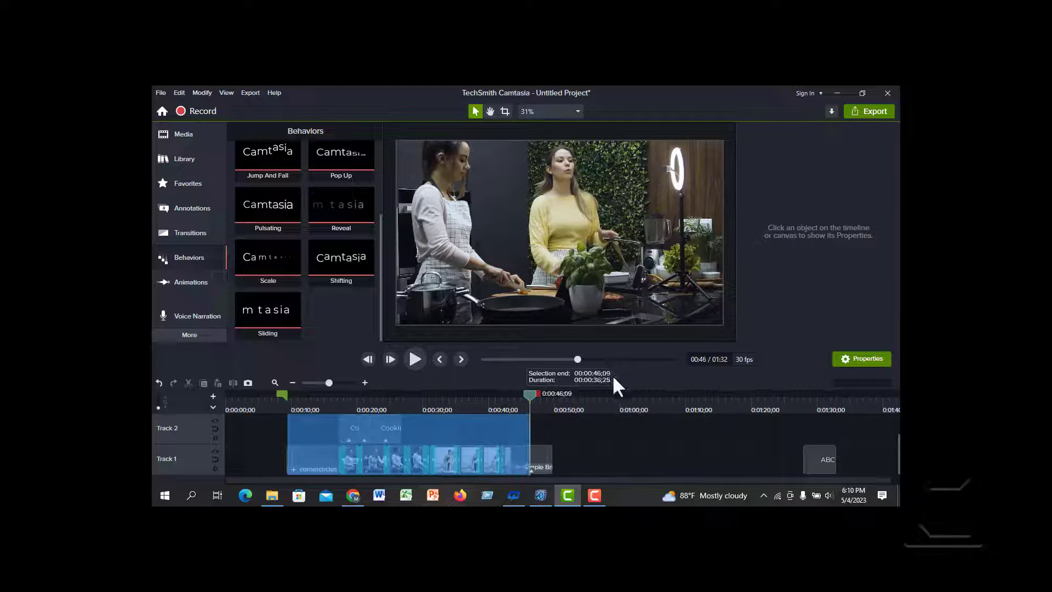
drag(612, 374, 552, 393)
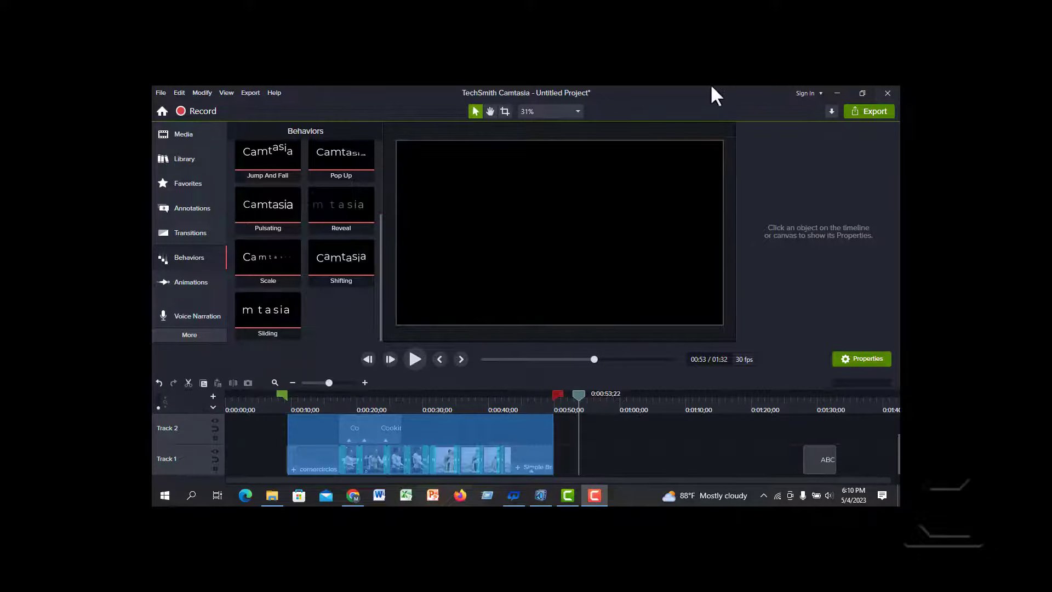
mouse_move(563, 395)
mouse_down()
mouse_move(573, 393)
mouse_move(556, 393)
mouse_up()
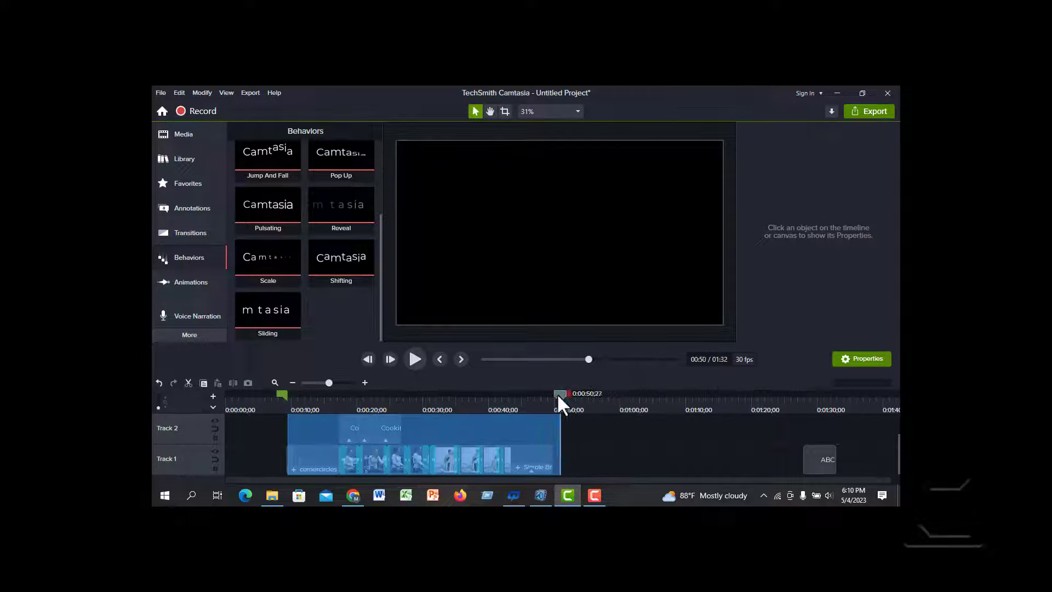
drag(282, 391, 276, 394)
click(282, 394)
drag(321, 391, 568, 411)
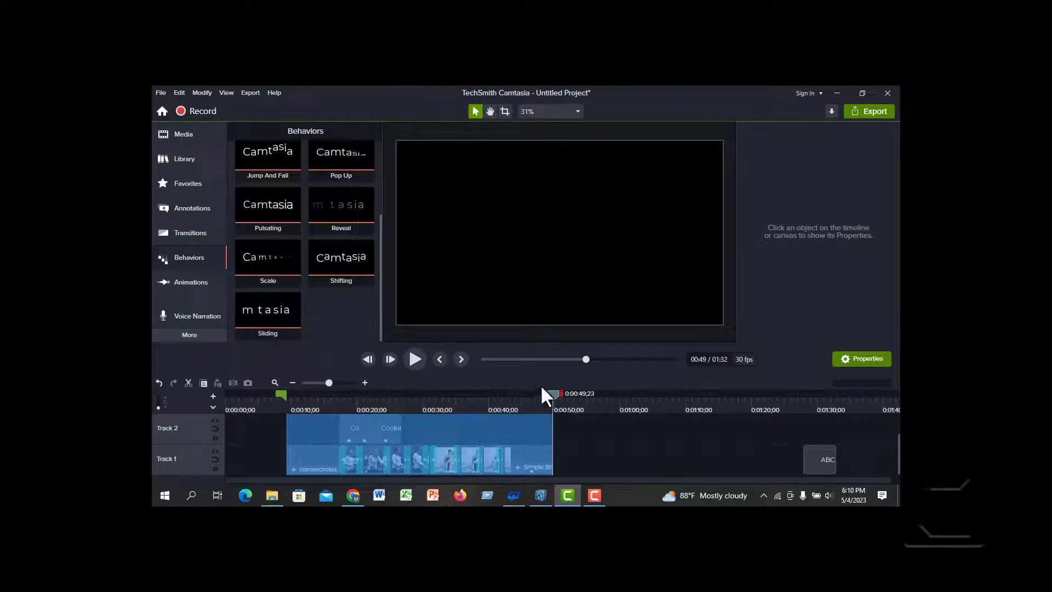
Produce the timeline selection with custom production settings as MP4 - Smart Player (HTML5), named Untitled Project in folder F:, keeping the default options
right_click(459, 433)
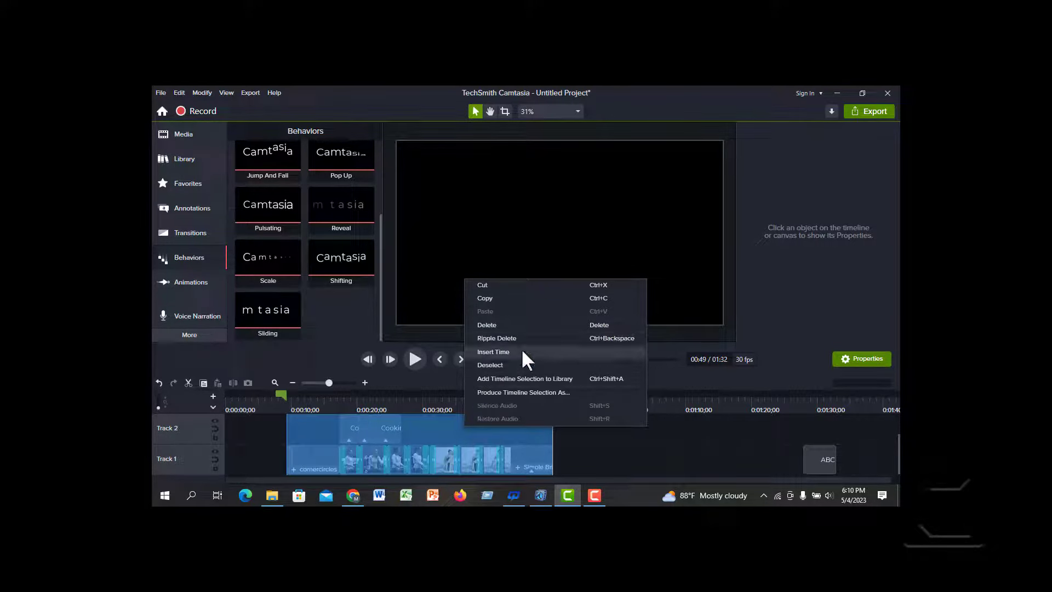
click(495, 392)
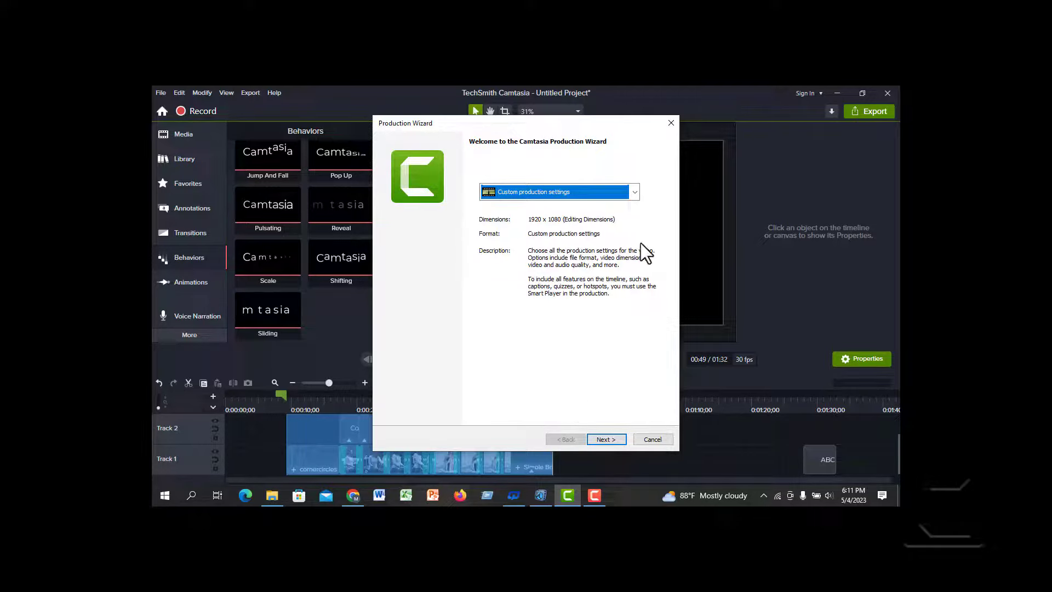
key(F9)
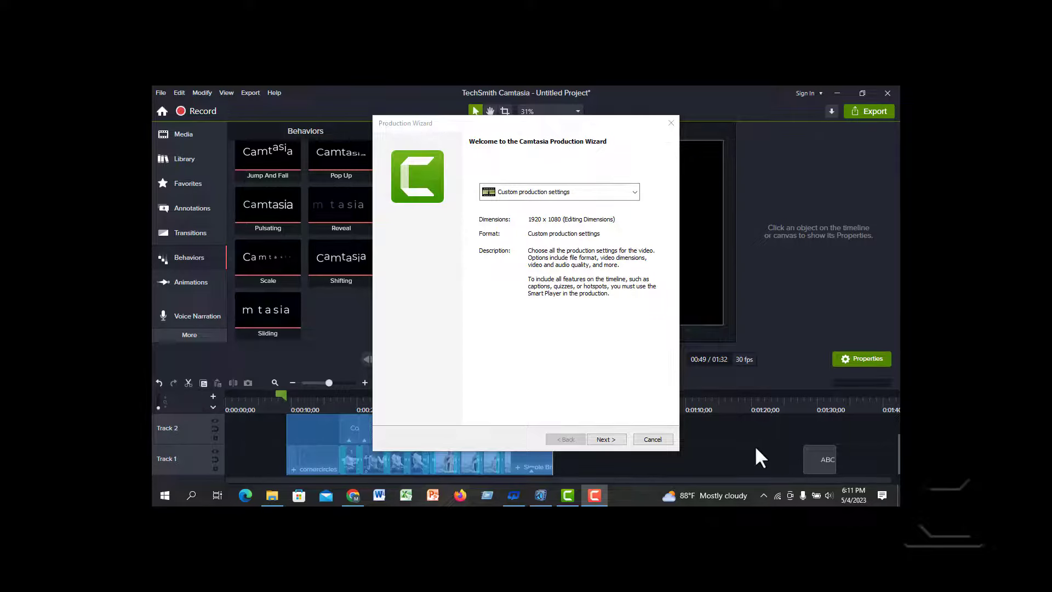
click(610, 439)
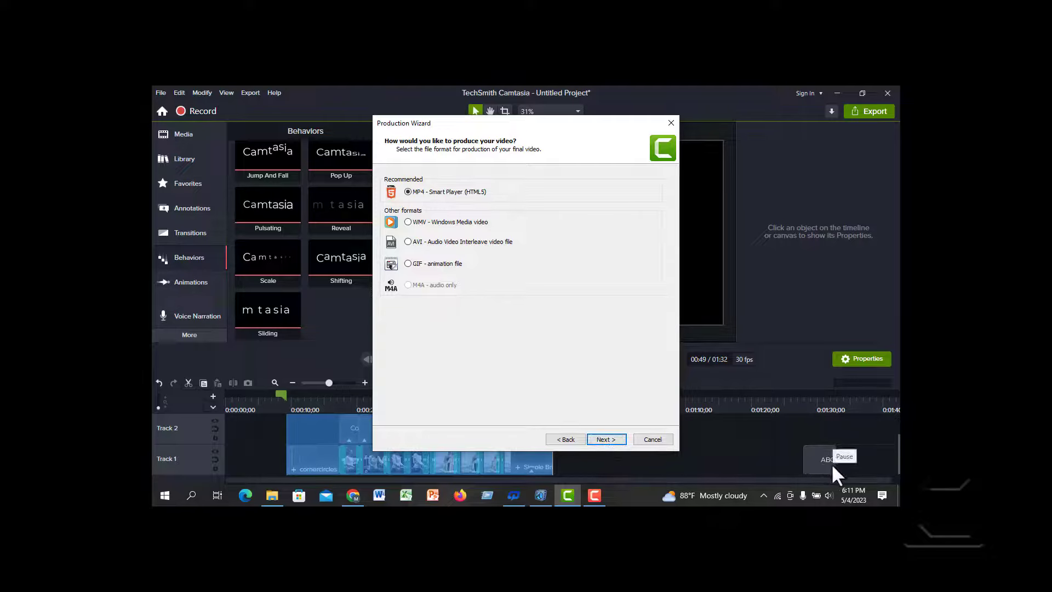
click(602, 437)
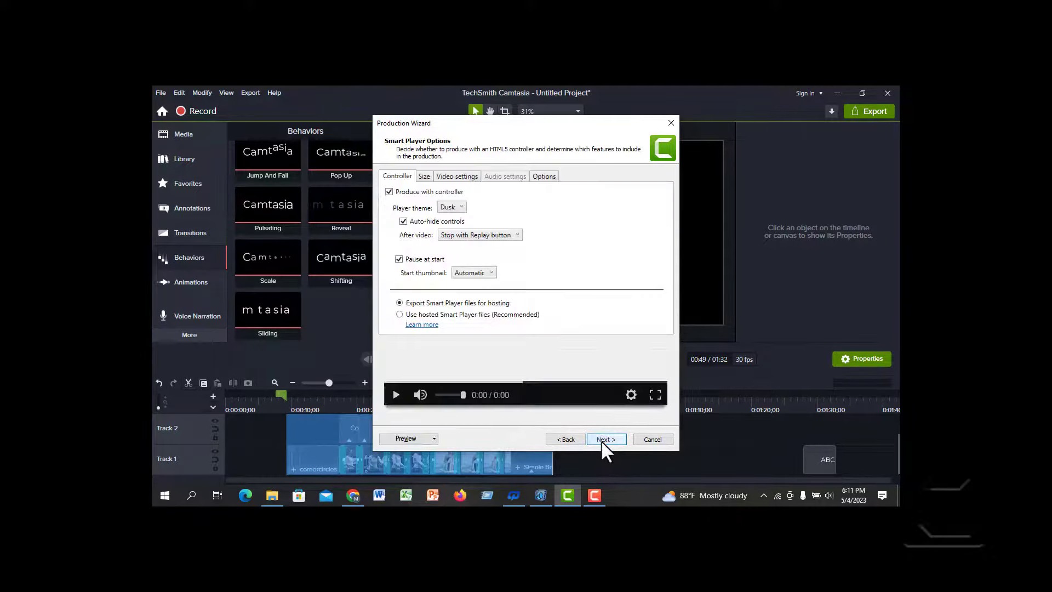
click(602, 439)
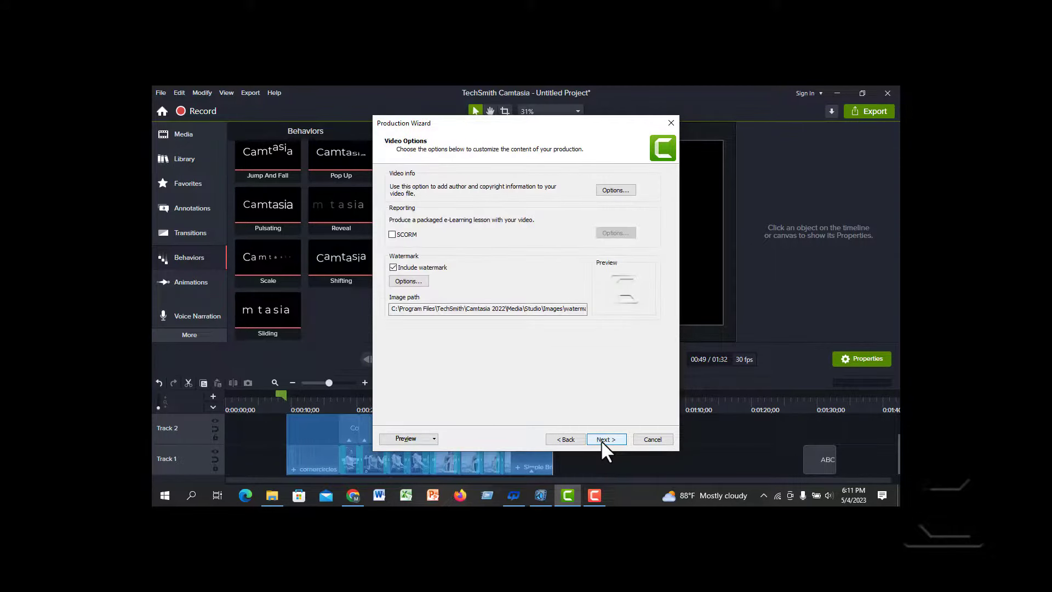
click(602, 439)
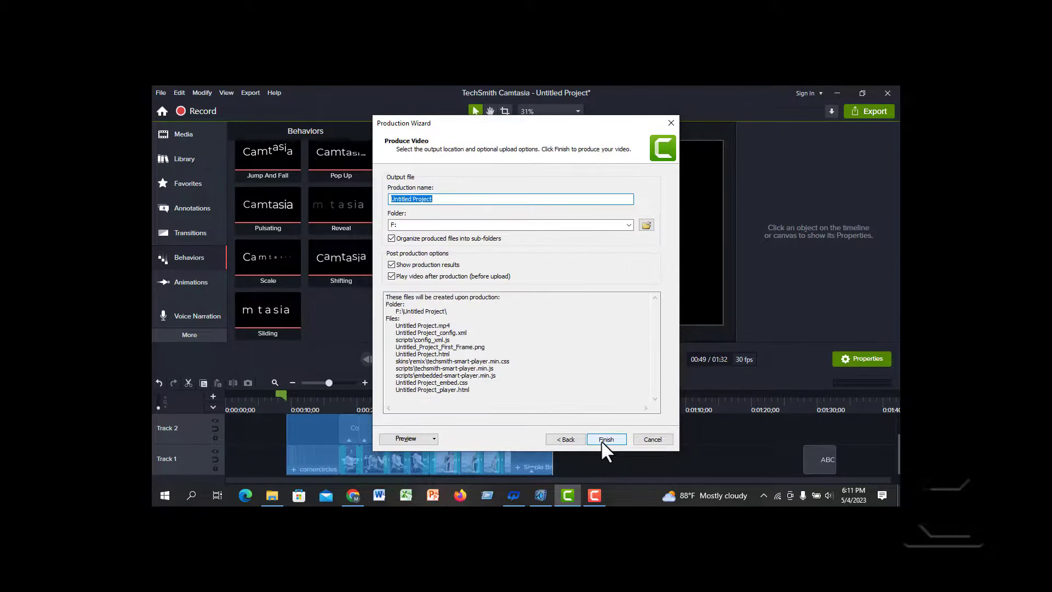
click(603, 440)
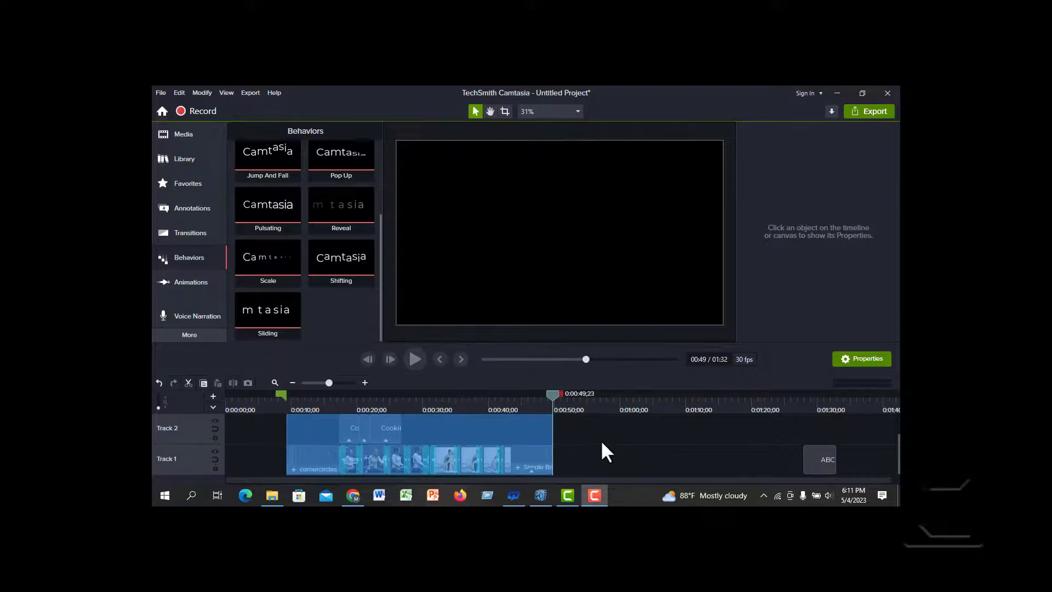